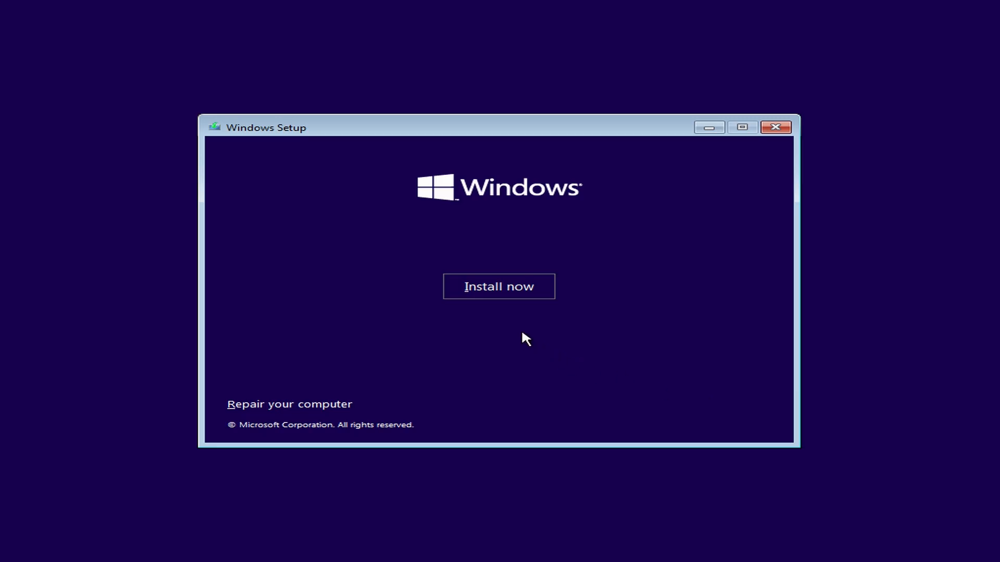
Start the Windows installation and enter the product key for activation.
left_click(500, 293)
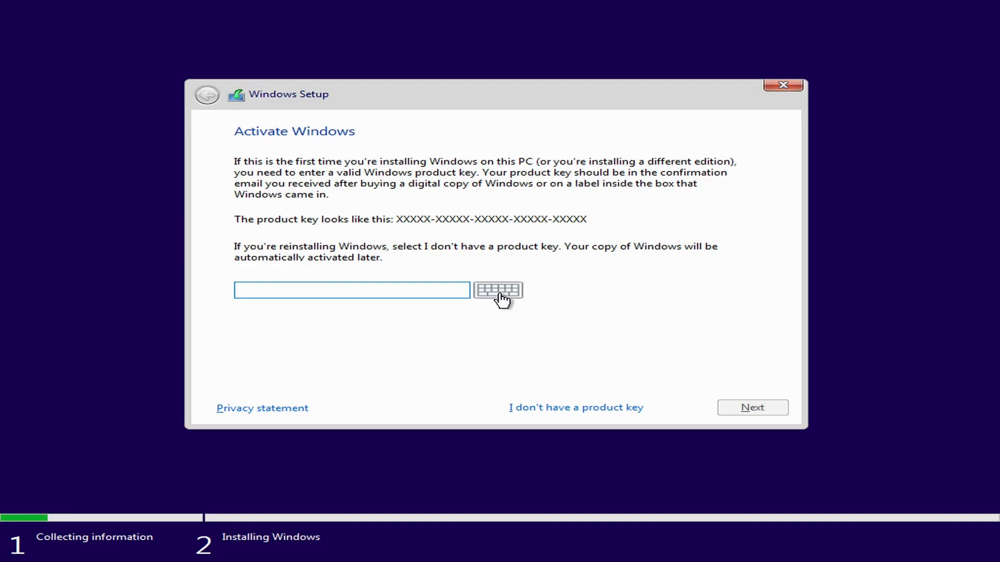
type("XXXXX-XXXXX-XXXXX-XXXXX-XXXXX")
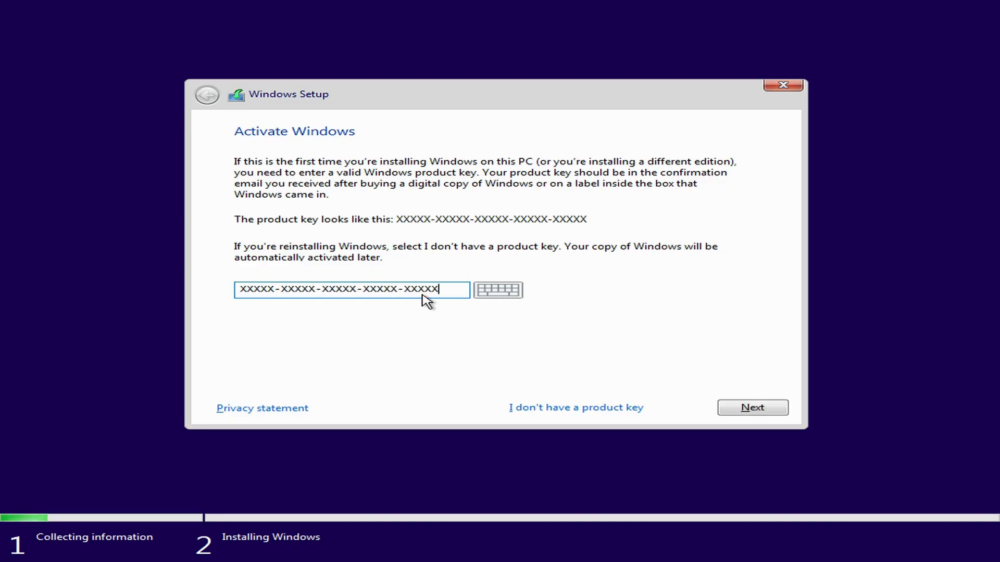
left_click(772, 409)
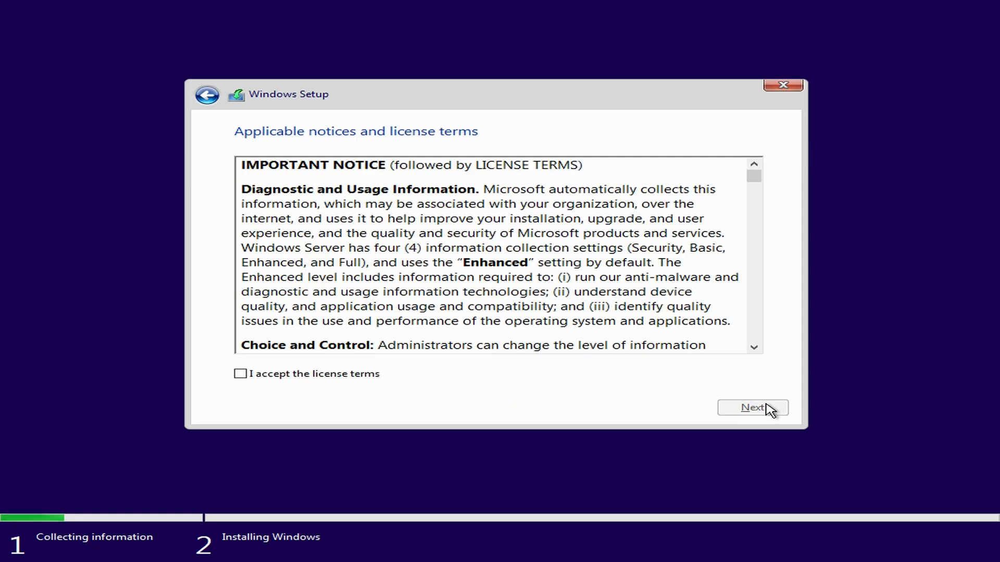
Accept the license terms and run a custom Windows-only installation on Drive 0 Partition 3.
left_click(371, 374)
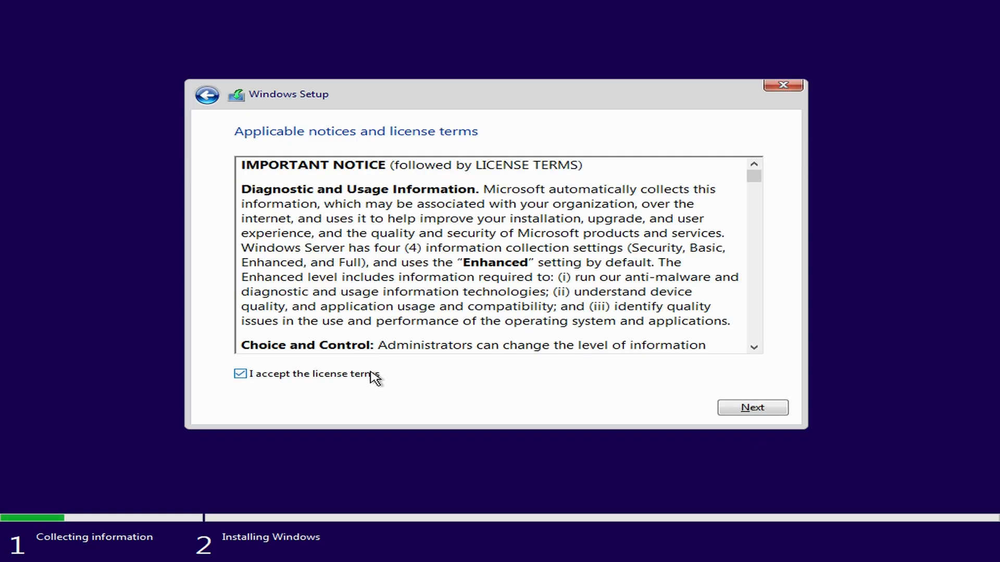
left_click(752, 411)
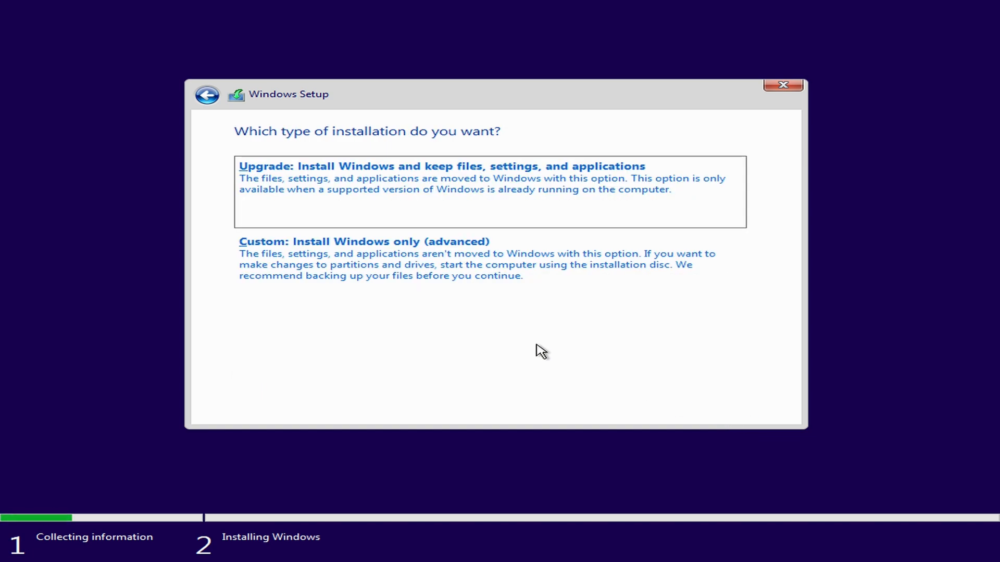
left_click(432, 278)
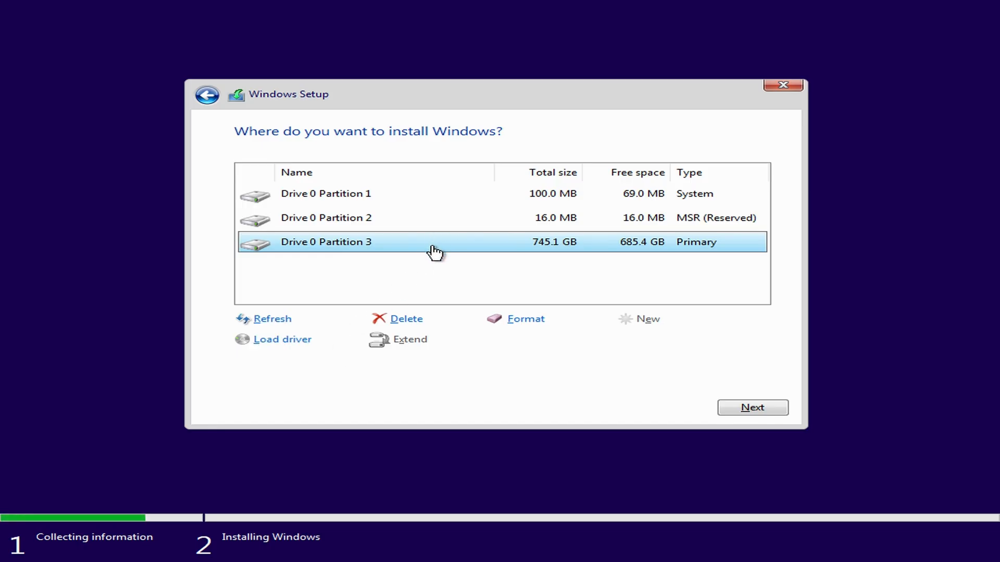
left_click(736, 411)
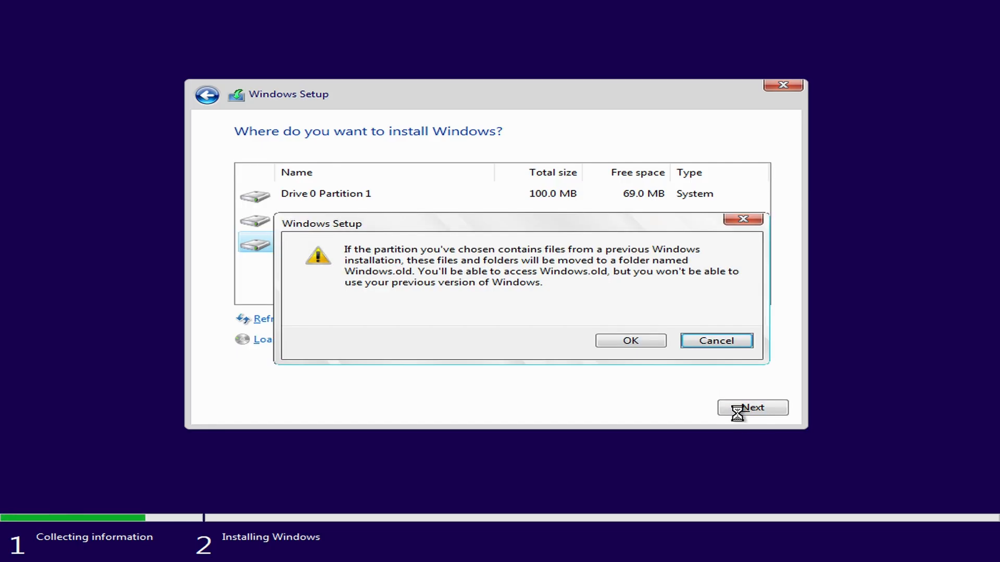
left_click(623, 341)
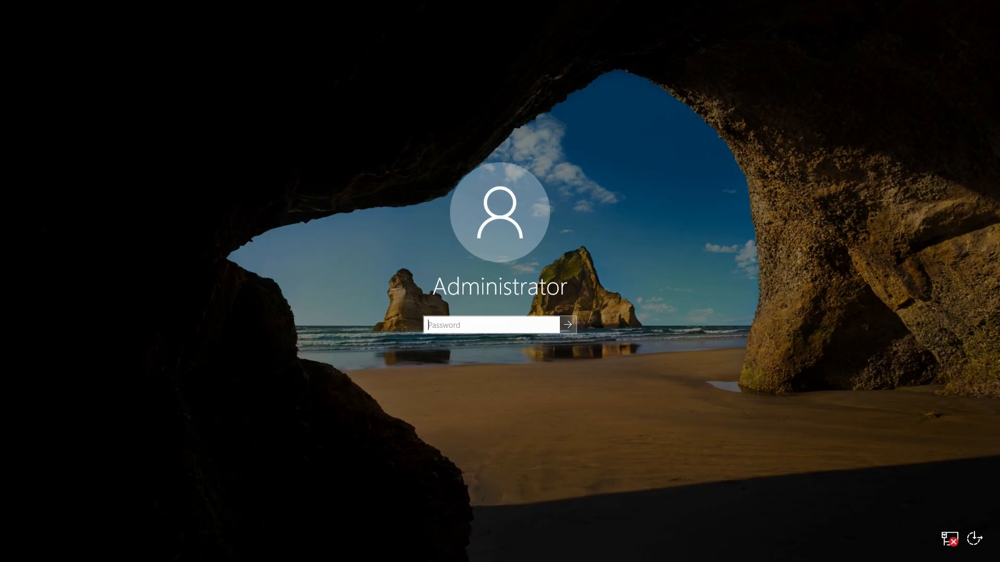
Sign in to the Administrator account with its password and open the ETSServer folder in File Explorer.
type("Password123!")
key("Return")
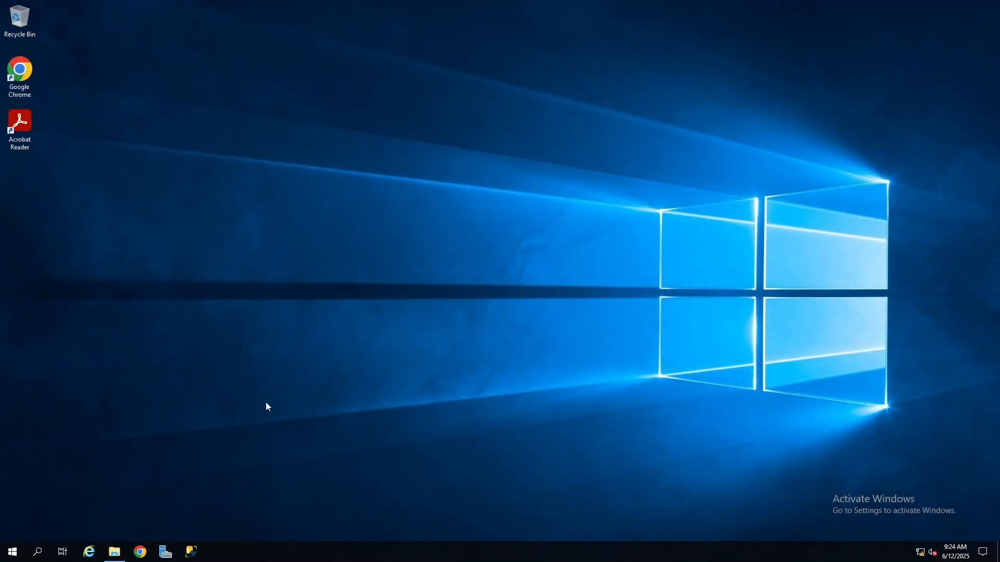
left_click(115, 552)
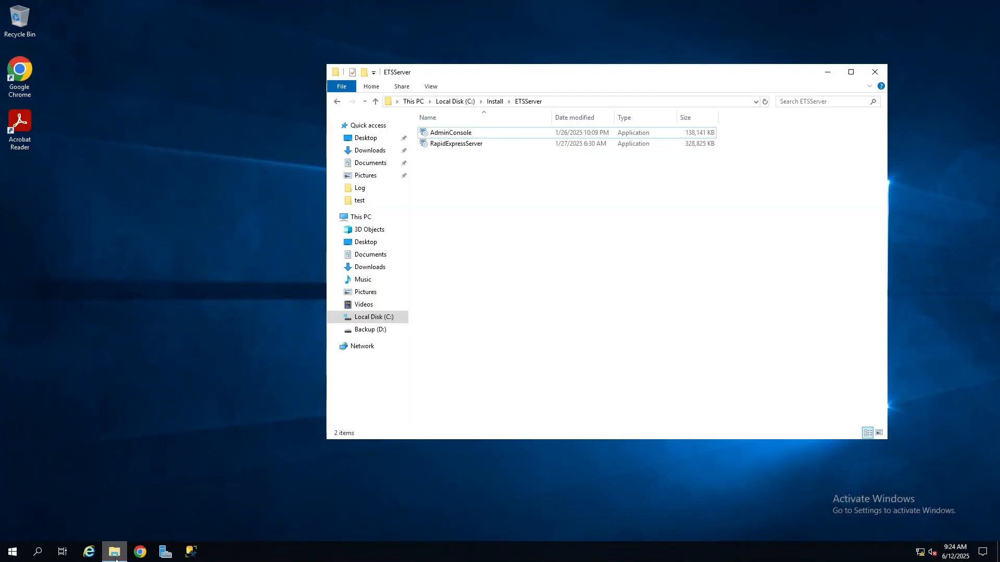
Run the RapidExpressServer installer as administrator and keep C:\Light & Wonder\RapidExpress Server\ as the installation folder.
left_click(480, 149)
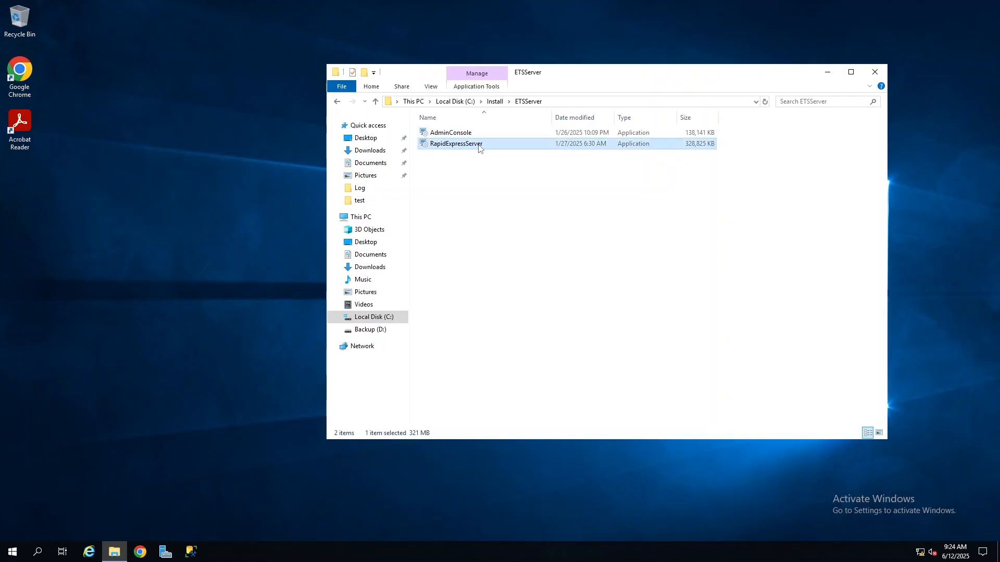
right_click(480, 149)
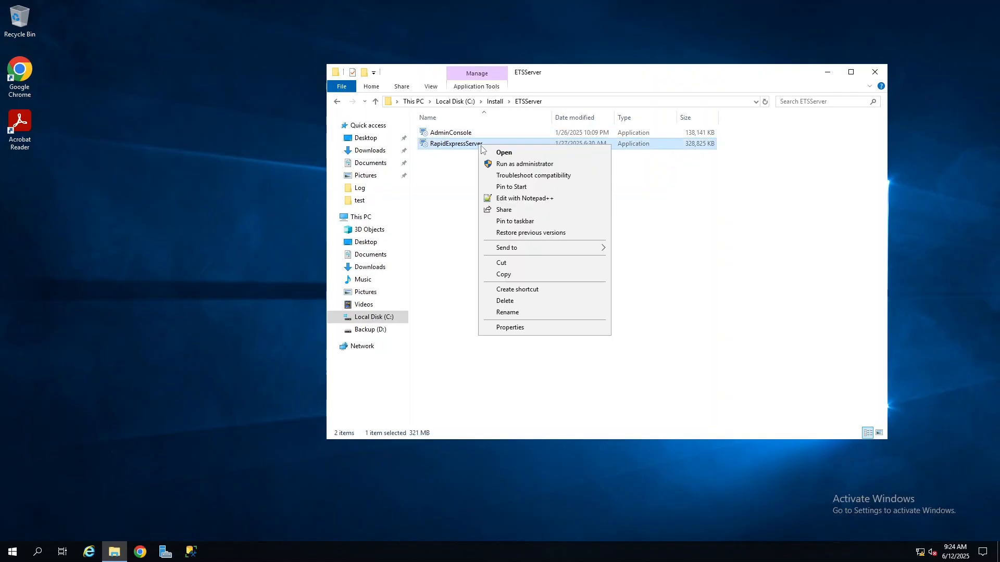
left_click(503, 167)
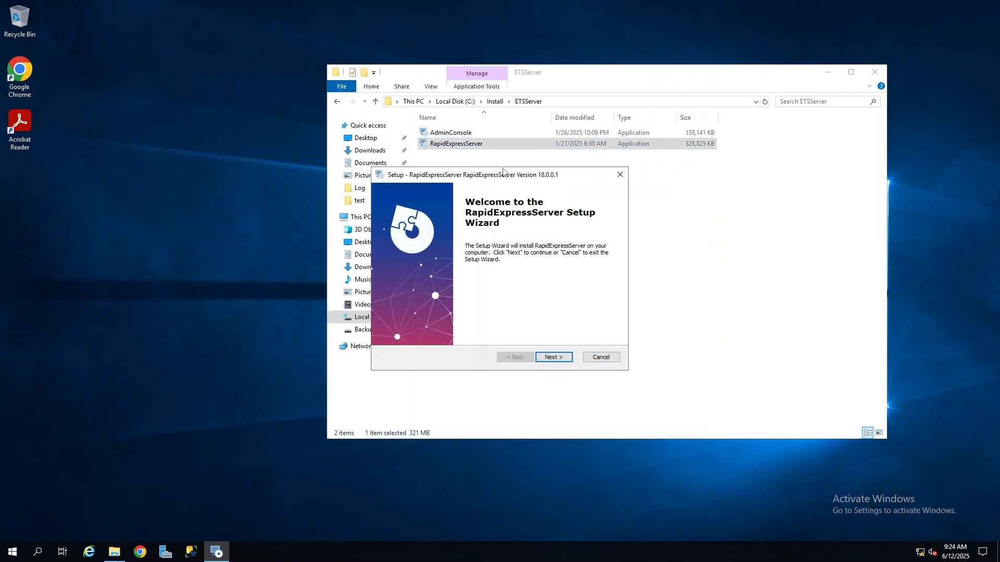
left_click(552, 357)
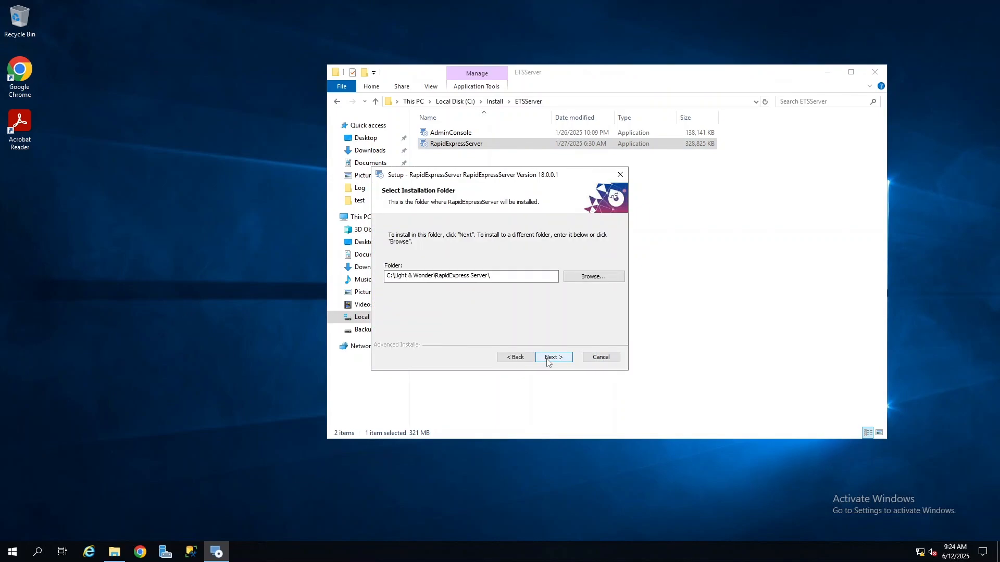
left_click(548, 357)
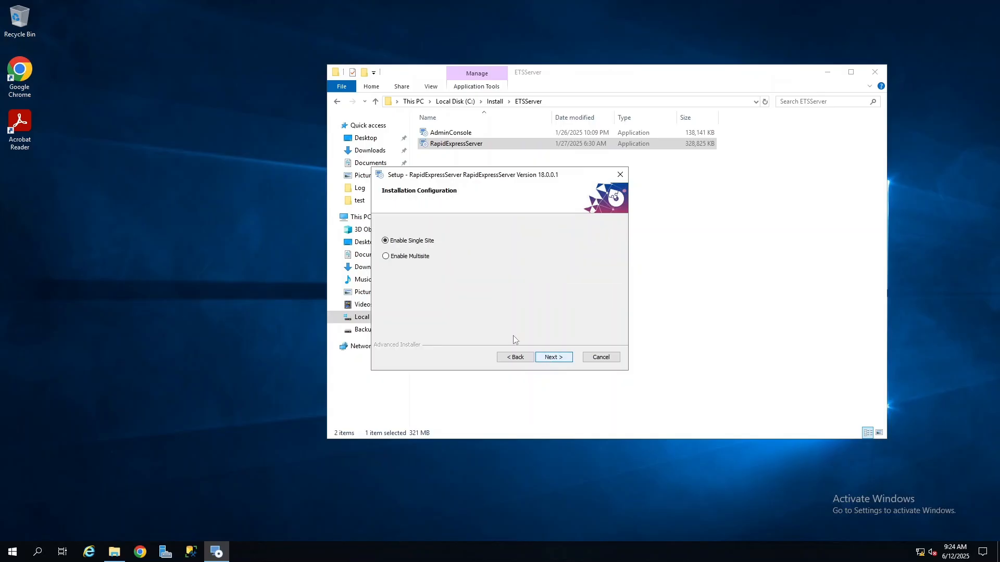
Install the server as single site for United States - Nevada, with Auto RNG for all configurations, SSL encryption and no diagnostic tools.
left_click(560, 364)
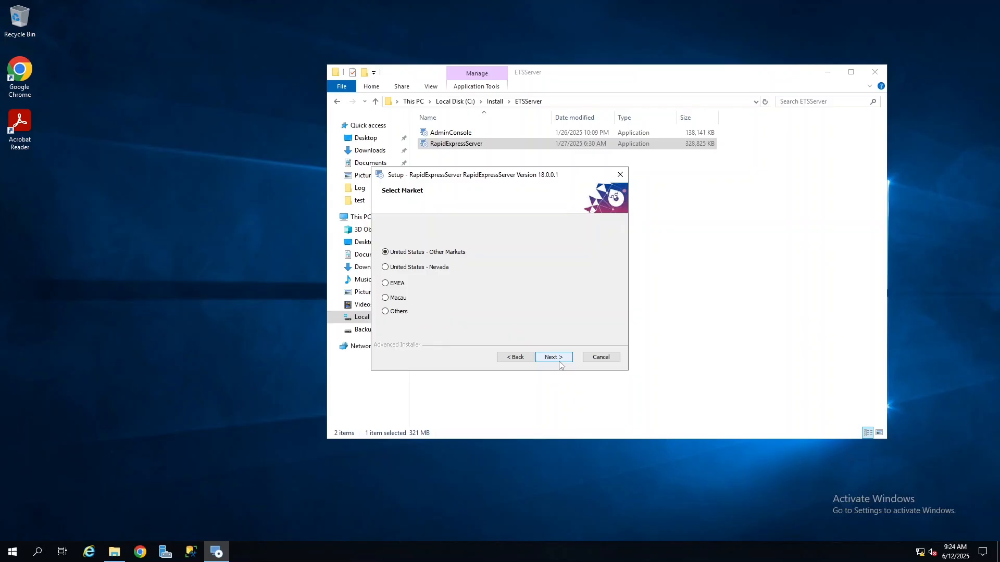
left_click(442, 268)
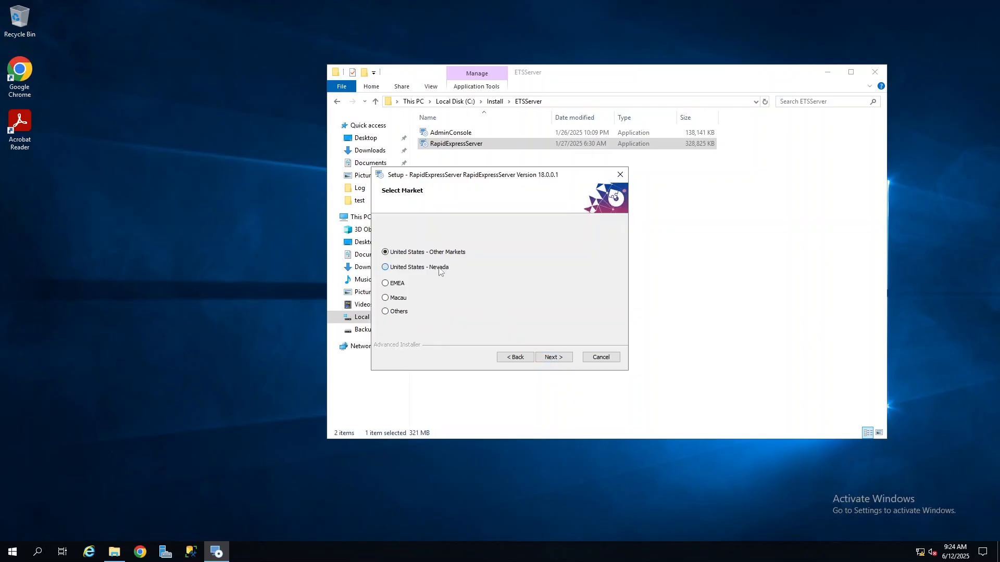
left_click(569, 361)
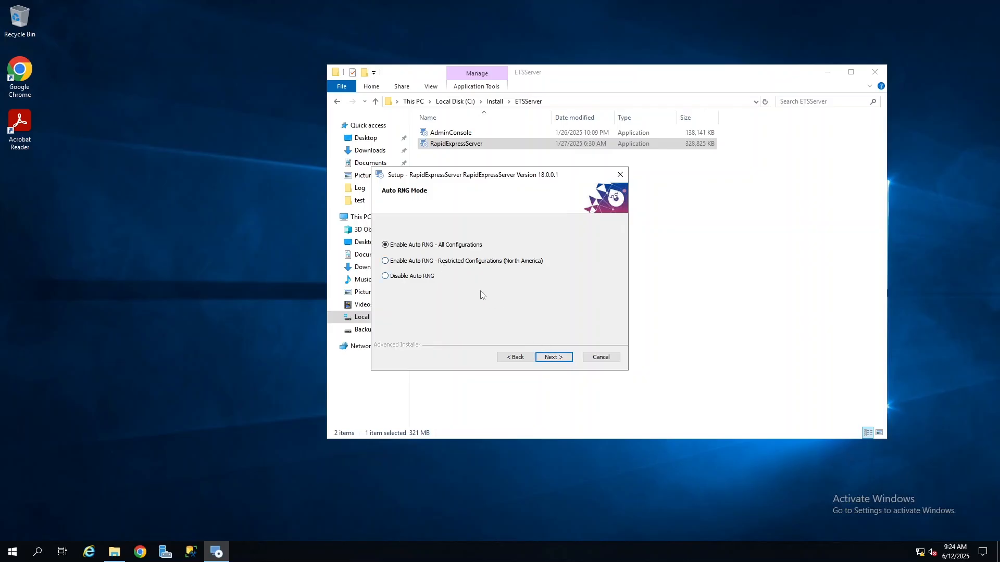
left_click(566, 361)
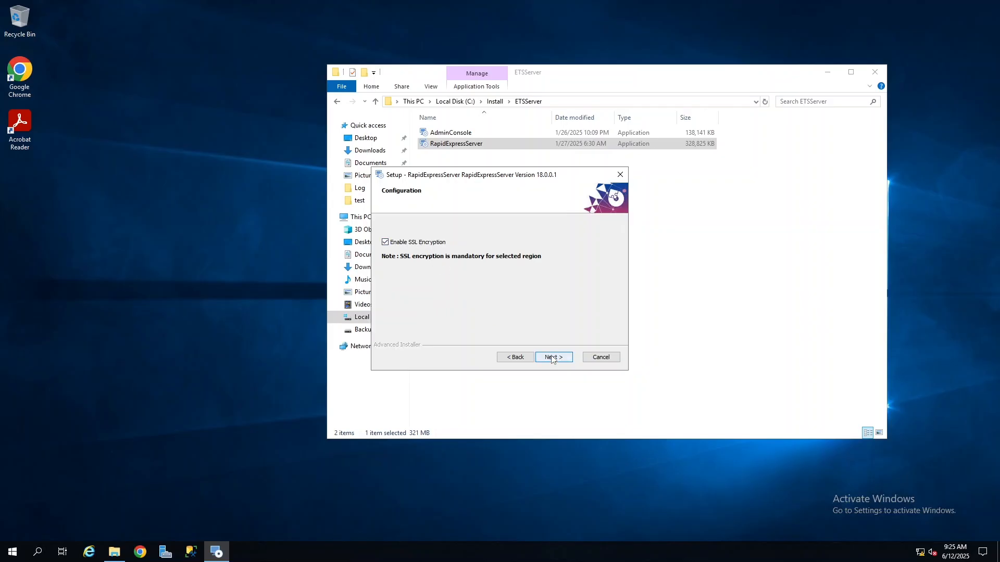
left_click(554, 358)
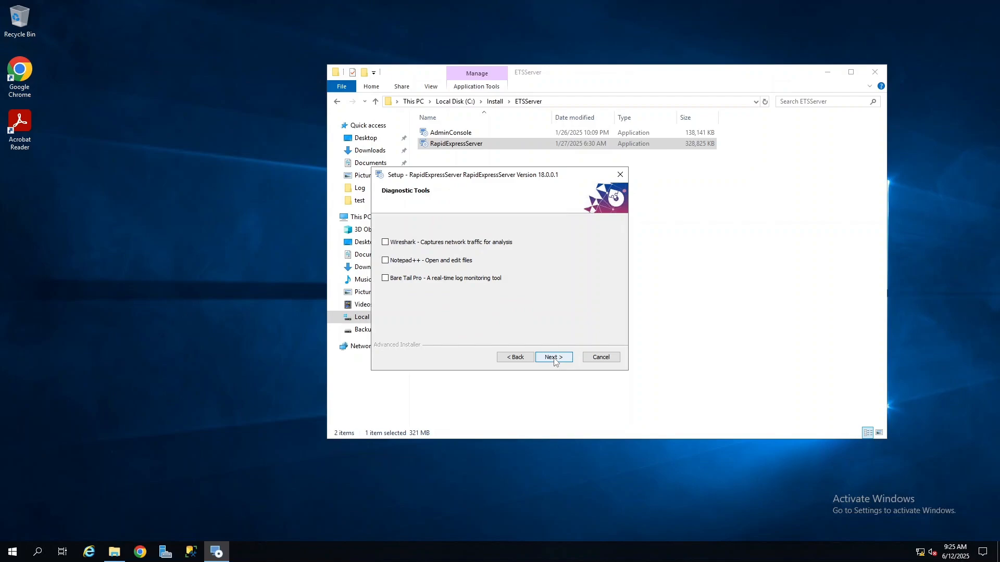
left_click(554, 358)
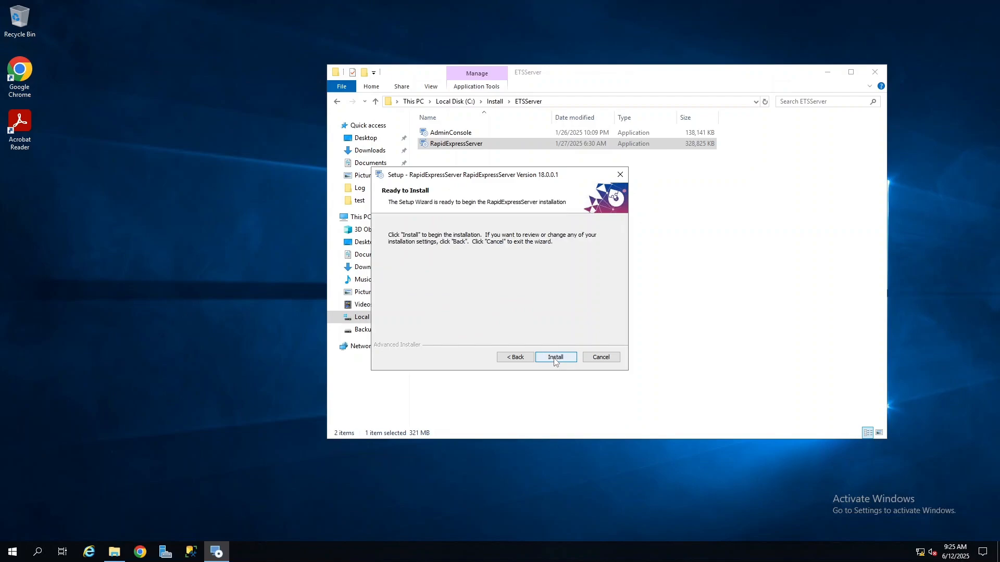
left_click(554, 358)
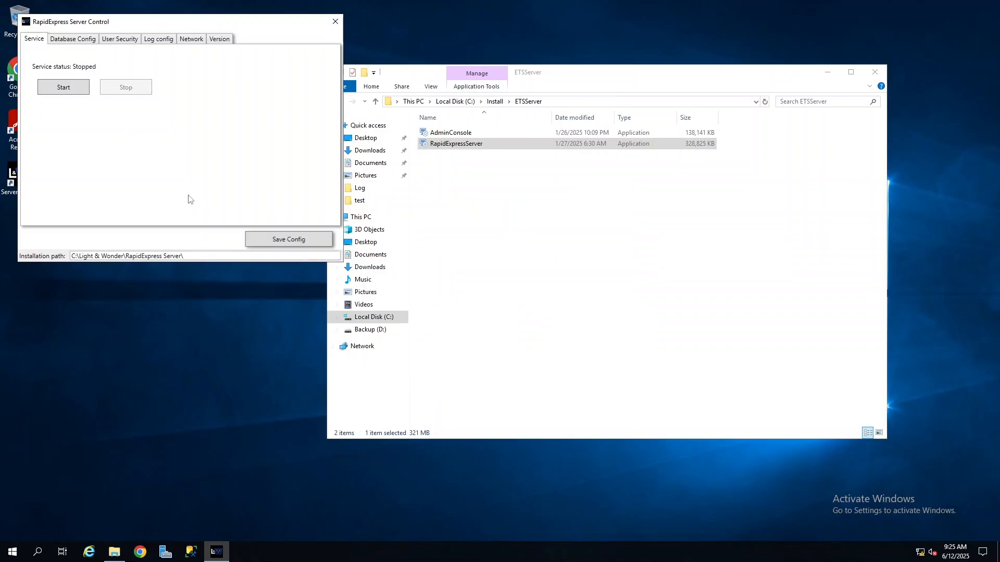
Set the database configuration's SQL Server to 10.0.100.1 and enter the SQL authentication password.
left_click(73, 39)
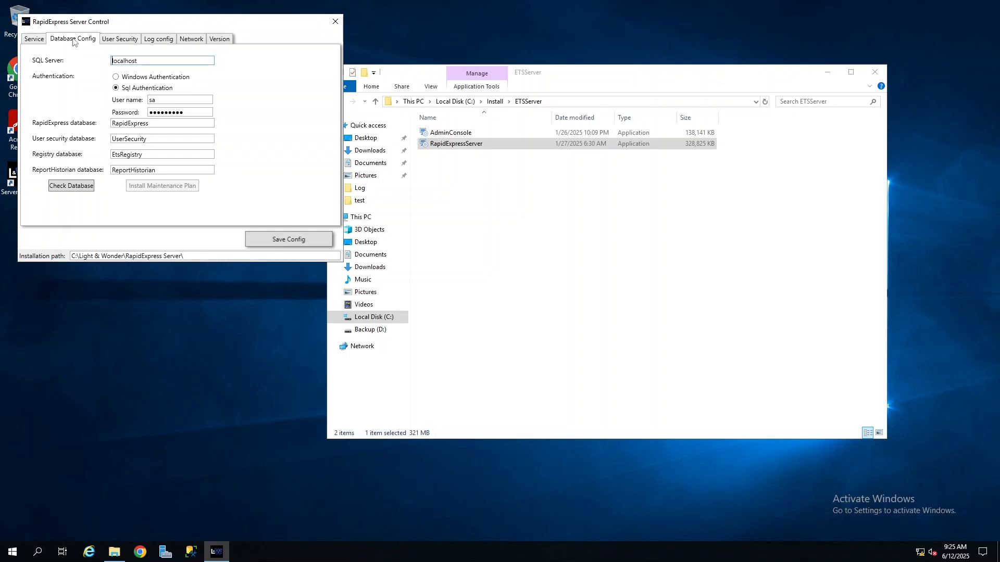
double_click(149, 61)
type("10.0.100.1")
double_click(186, 112)
type("*********")
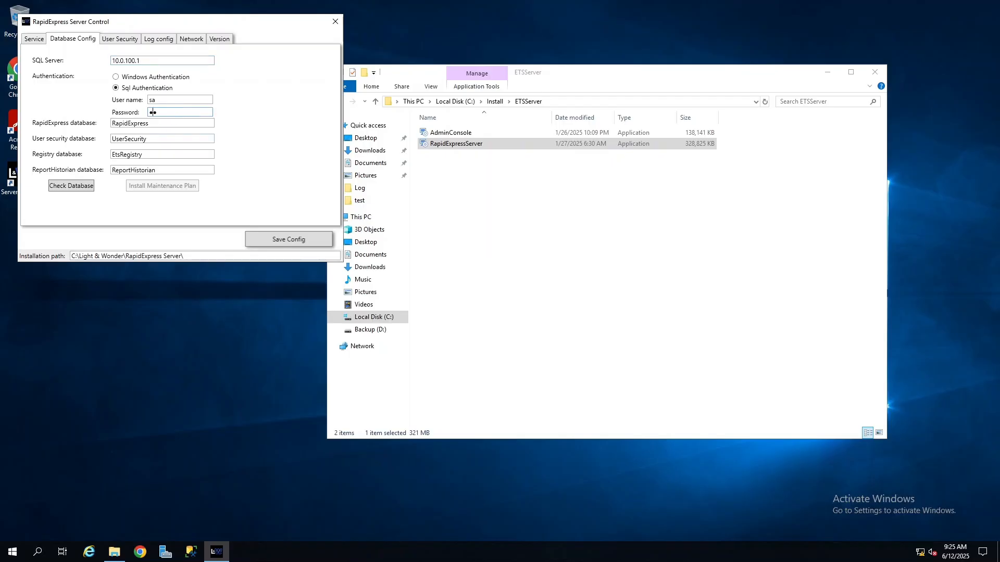
type("*****")
Check the database connection and create the missing EtsRegistry, RapidExpress, UserSecurity and ReportHistorian databases.
left_click(87, 186)
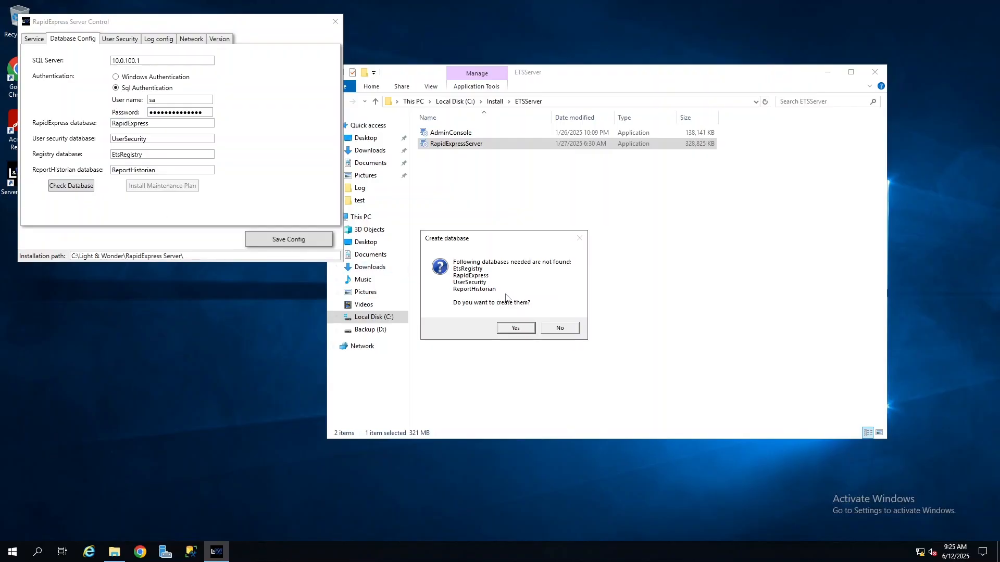
left_click(509, 330)
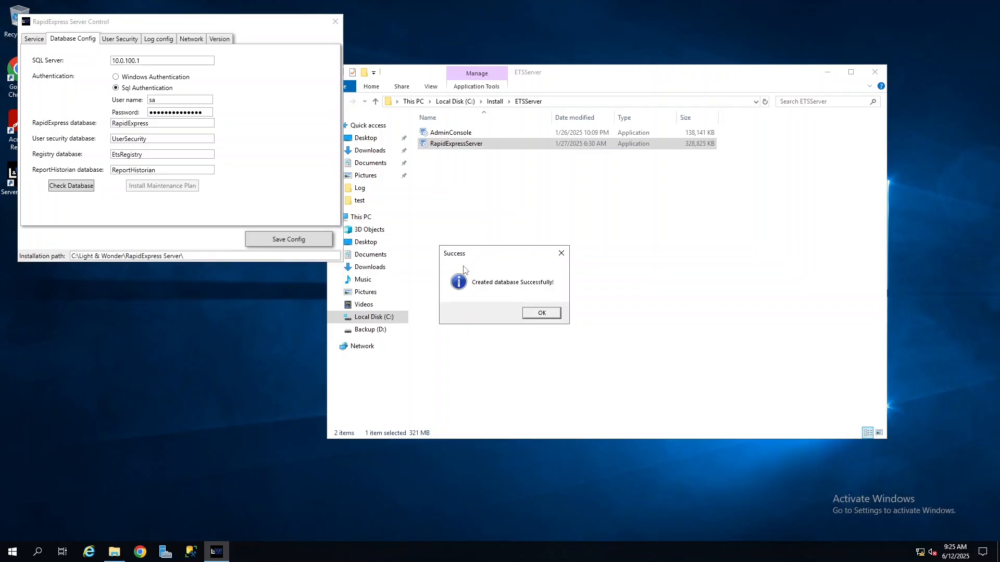
left_click(540, 314)
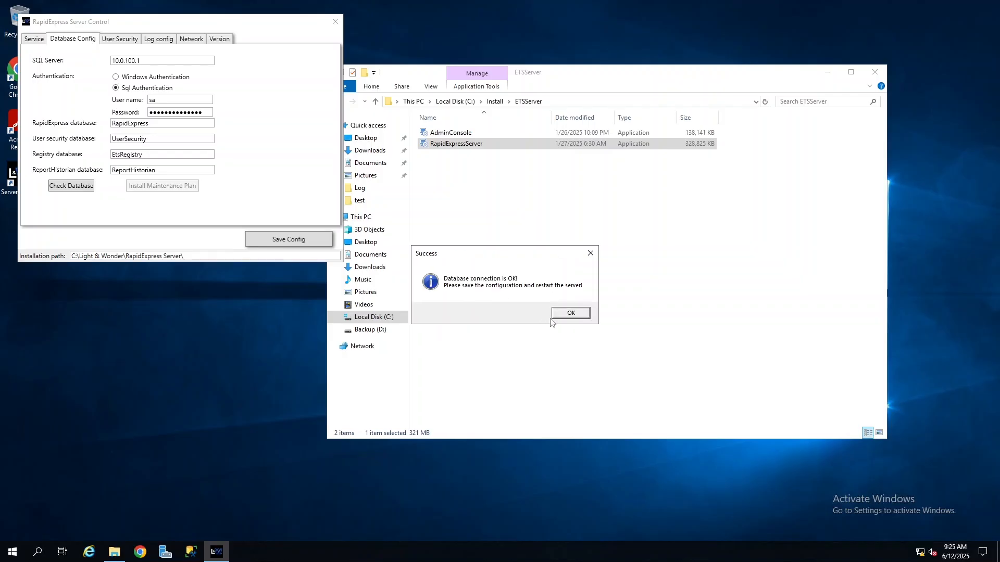
left_click(570, 314)
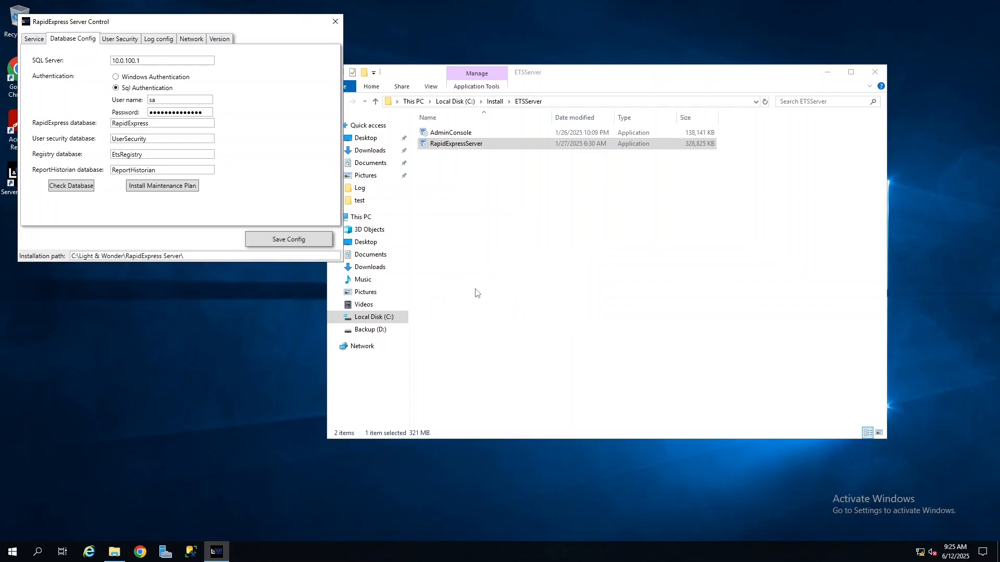
Install the database maintenance plan, overwriting the existing plan.
left_click(168, 188)
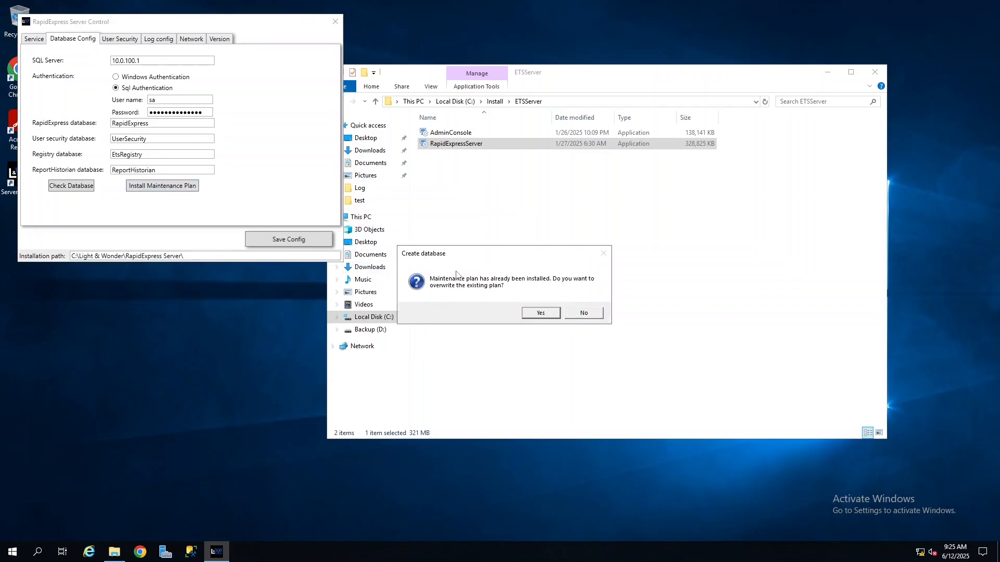
left_click(536, 314)
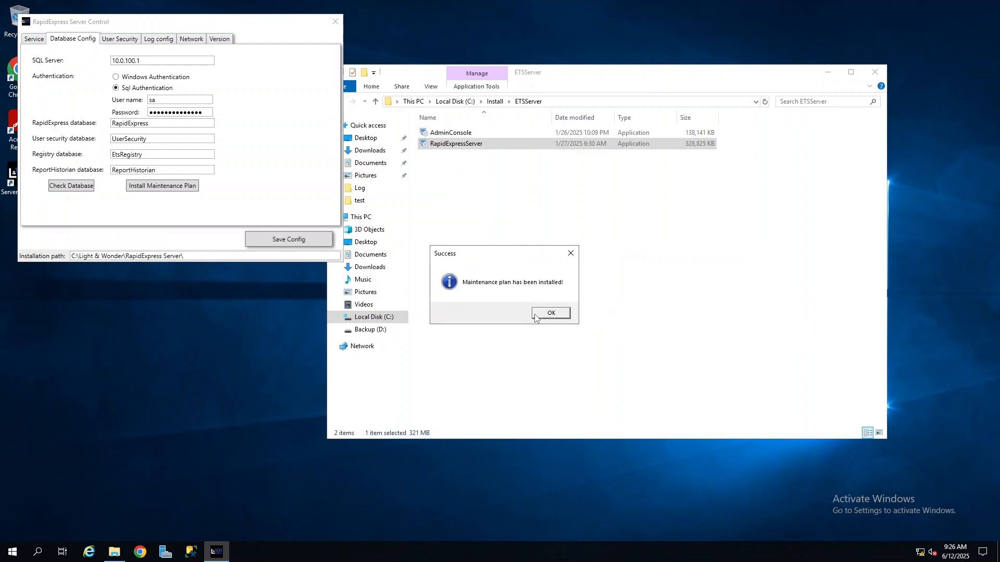
left_click(536, 315)
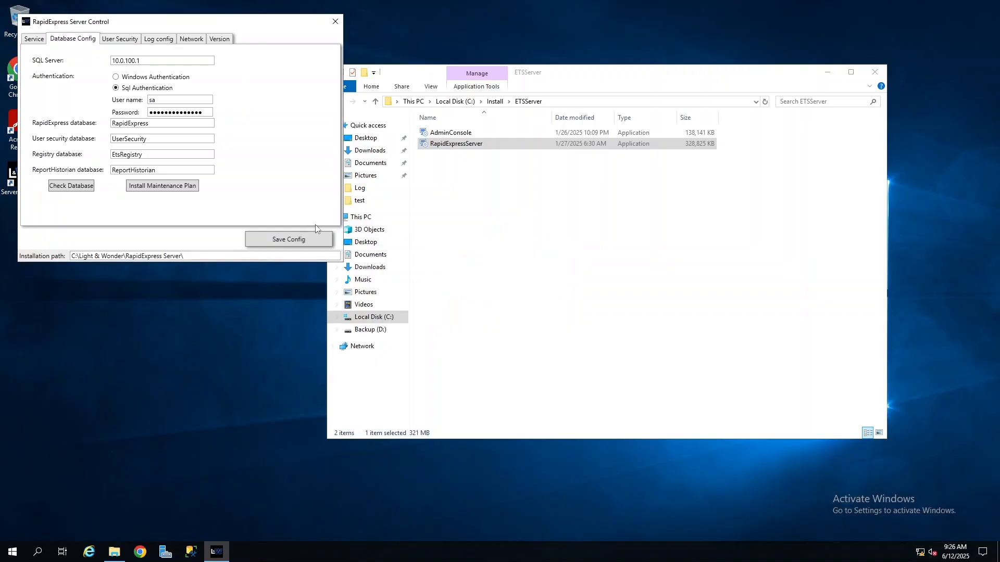
Save the server configuration changes and start the RapidExpress service.
left_click(278, 240)
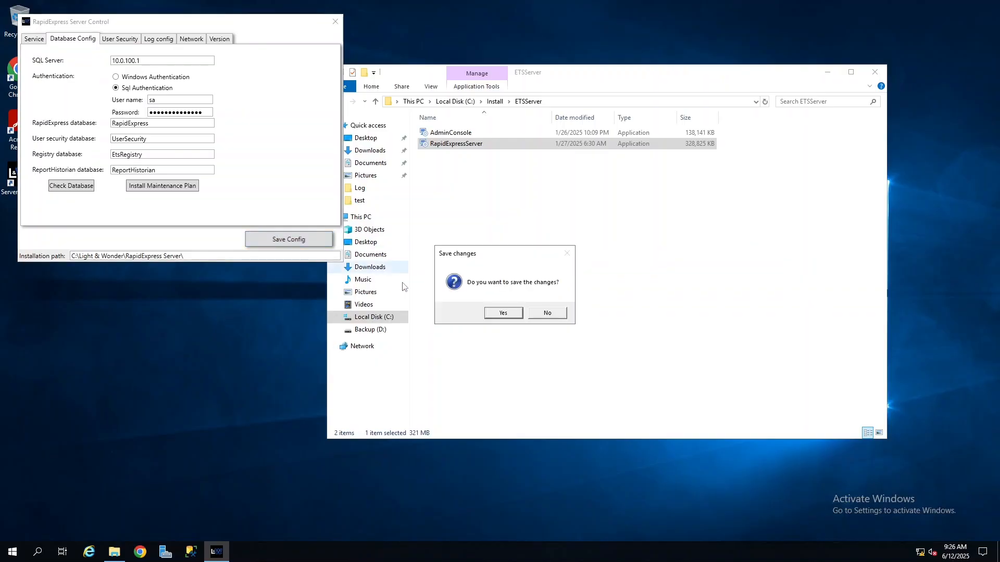
left_click(501, 314)
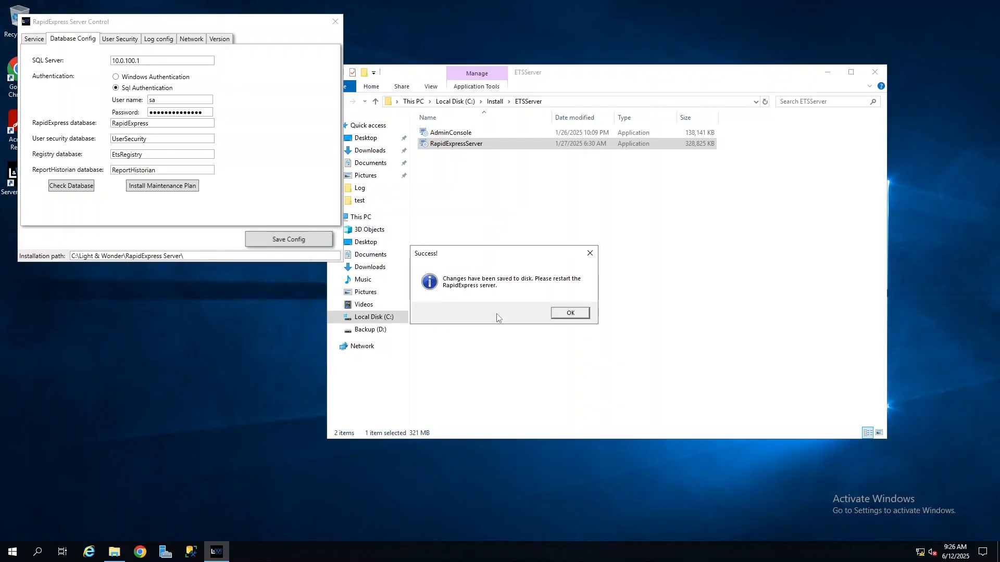
left_click(570, 313)
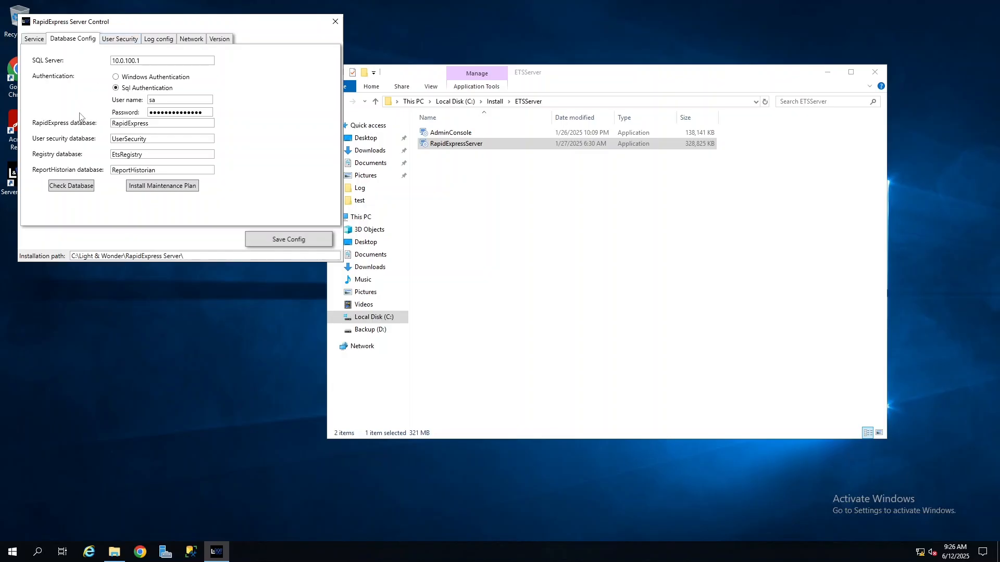
left_click(34, 41)
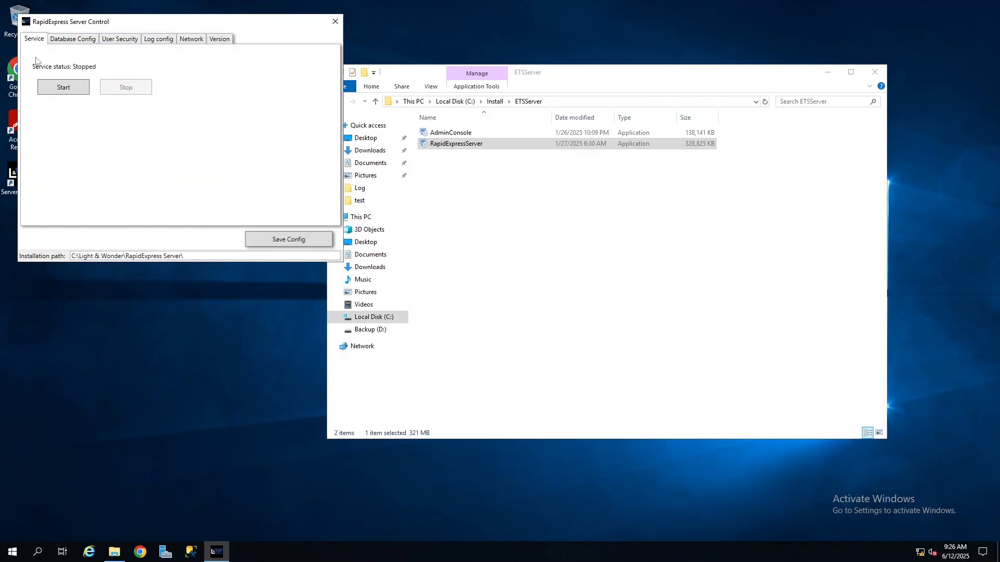
left_click(68, 93)
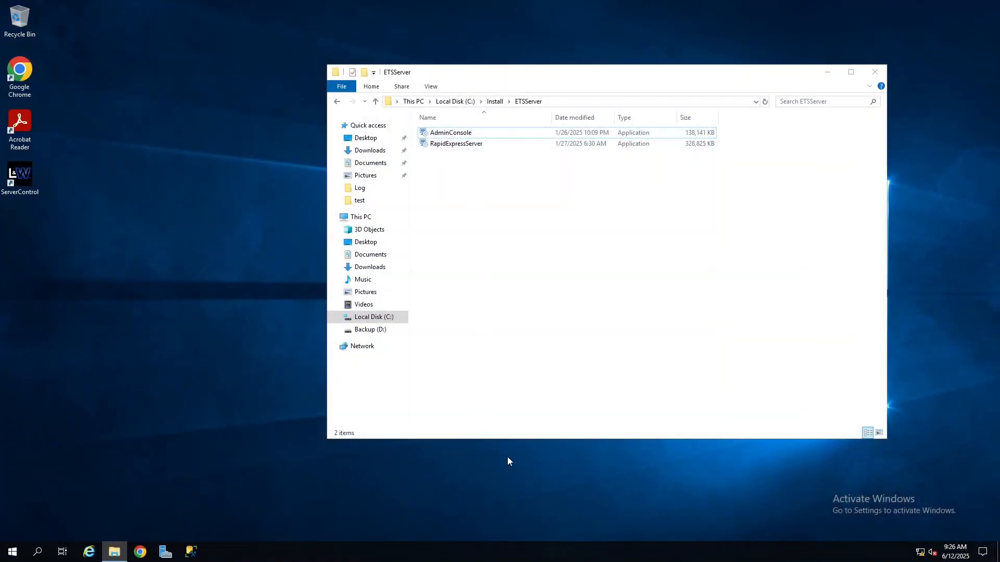
Run the AdminConsole installer as administrator and proceed to its custom setup options.
left_click(487, 132)
right_click(489, 135)
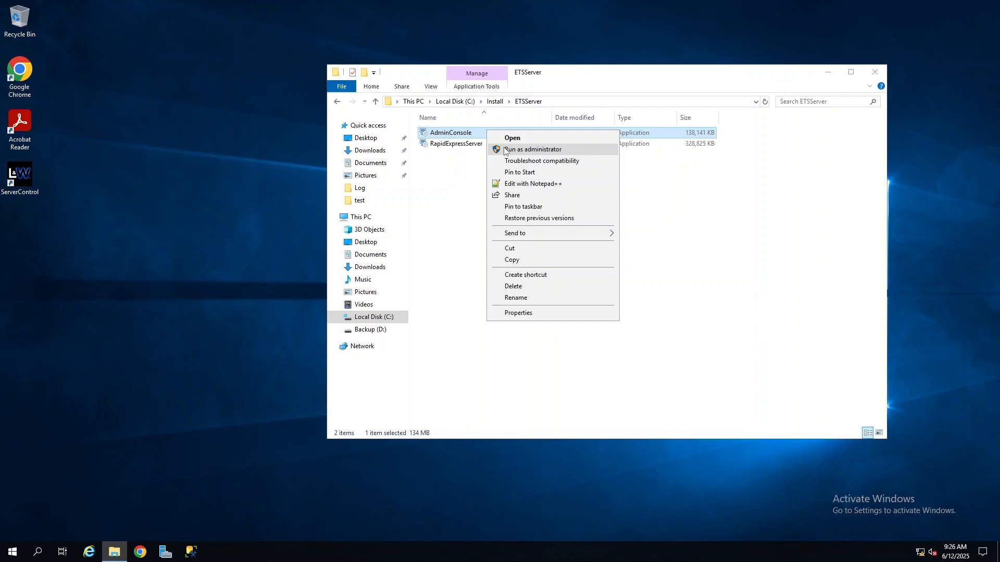
left_click(504, 150)
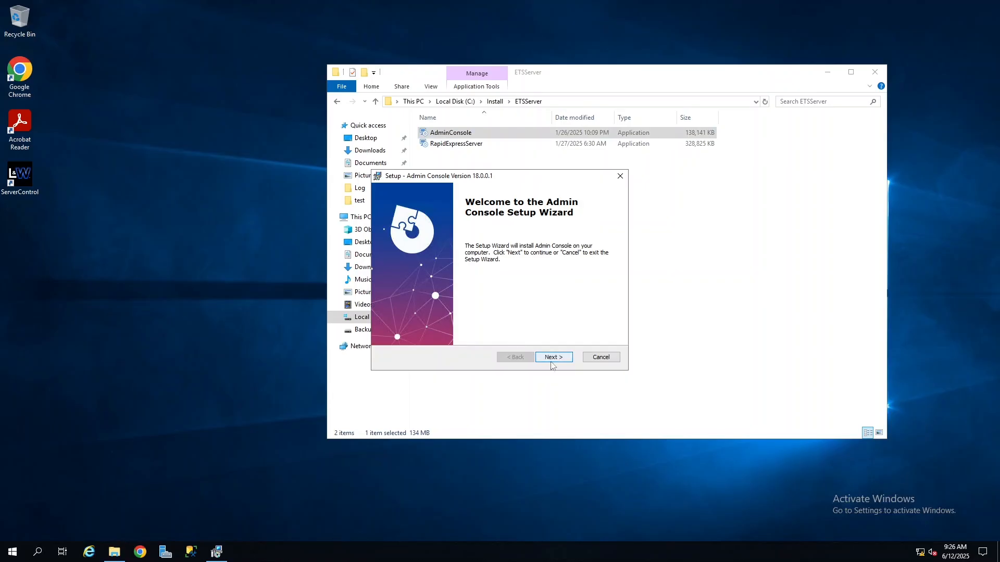
left_click(562, 358)
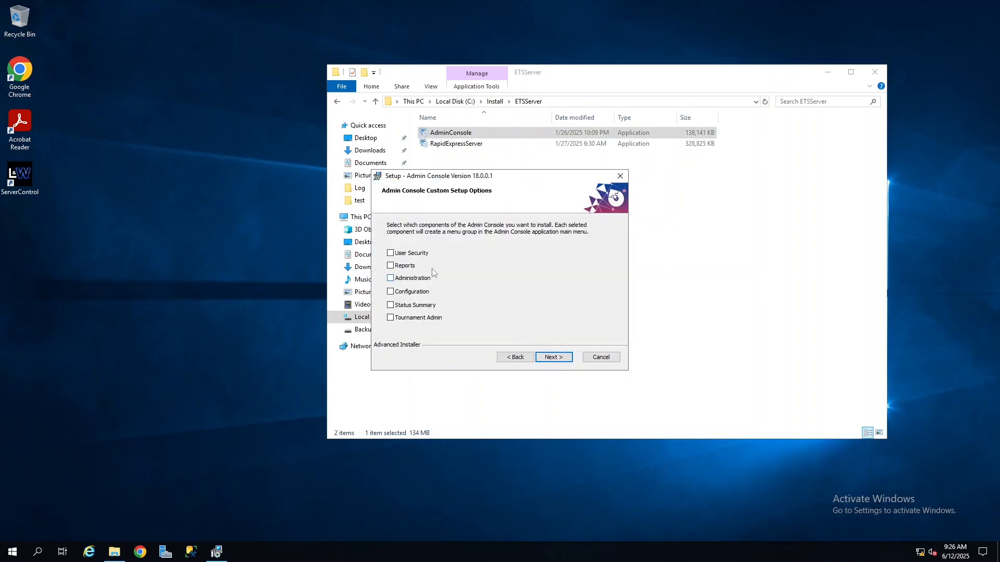
Select the User Security, Reports, Administration, Configuration, Status Summary and Tournament Admin components for the Admin Console installation.
left_click(404, 253)
left_click(402, 266)
left_click(403, 279)
left_click(404, 292)
left_click(404, 306)
left_click(405, 318)
left_click(565, 359)
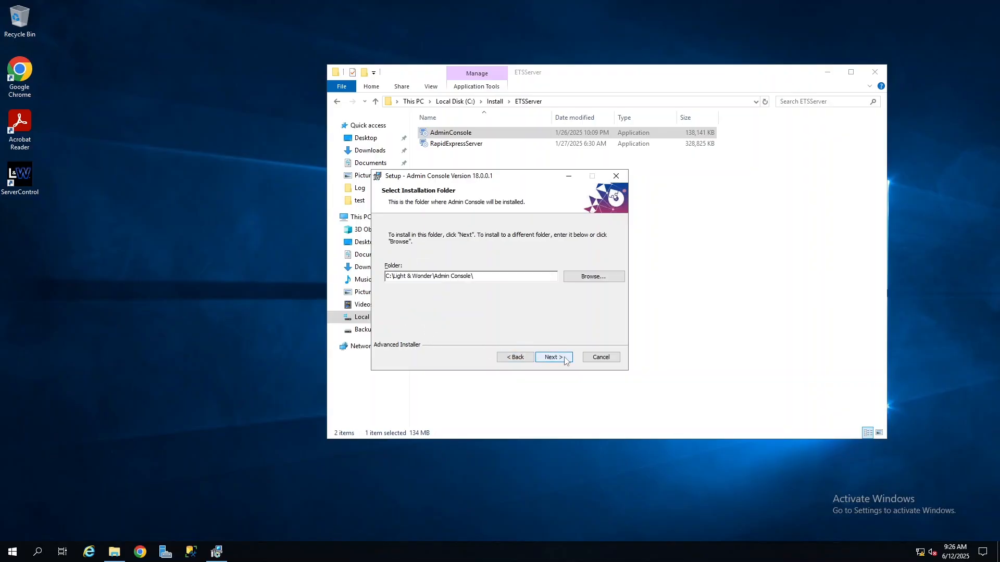
Install Admin Console in the default folder, finish the setup and minimize the ETSServer folder window.
left_click(565, 358)
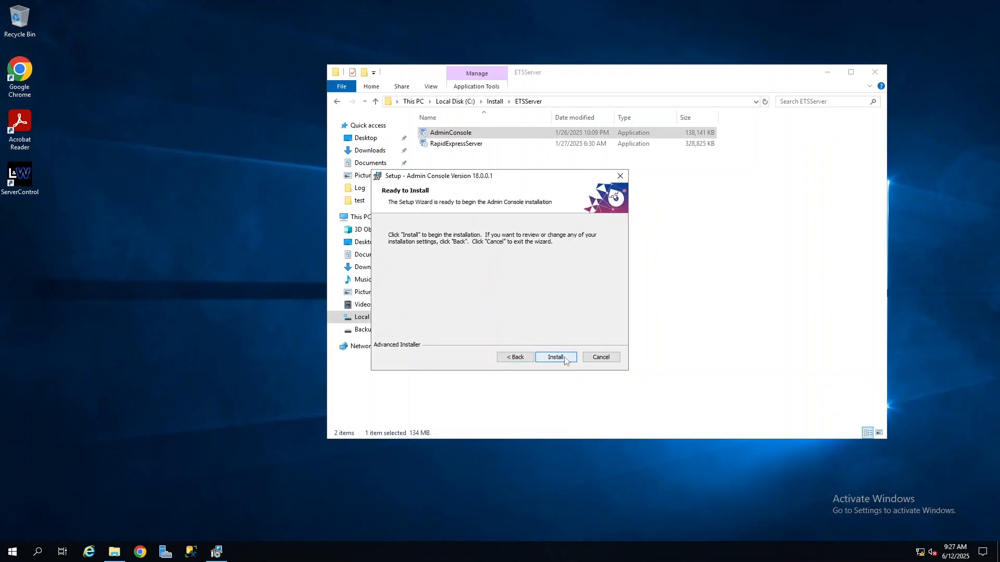
left_click(565, 359)
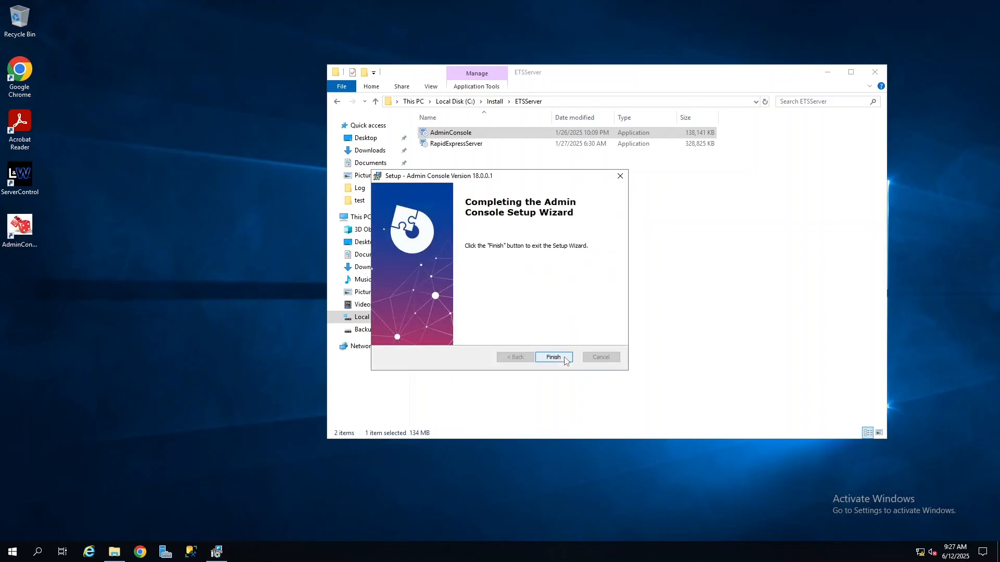
left_click(566, 359)
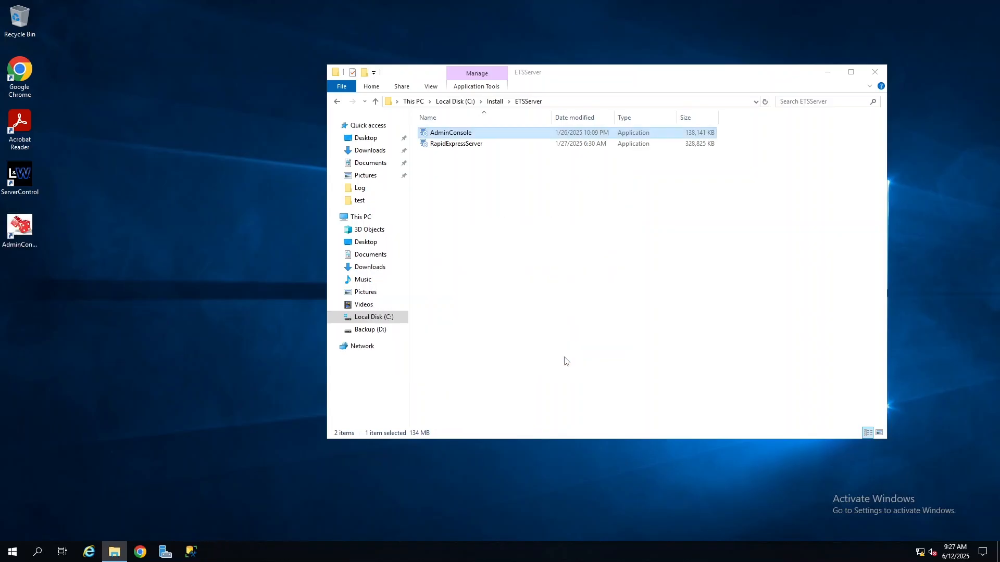
left_click(559, 271)
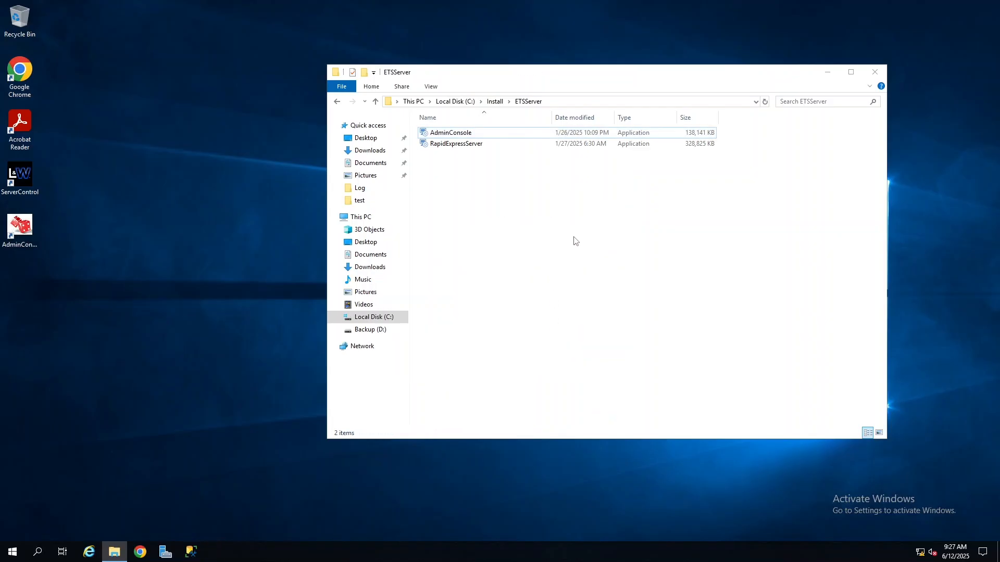
left_click(827, 72)
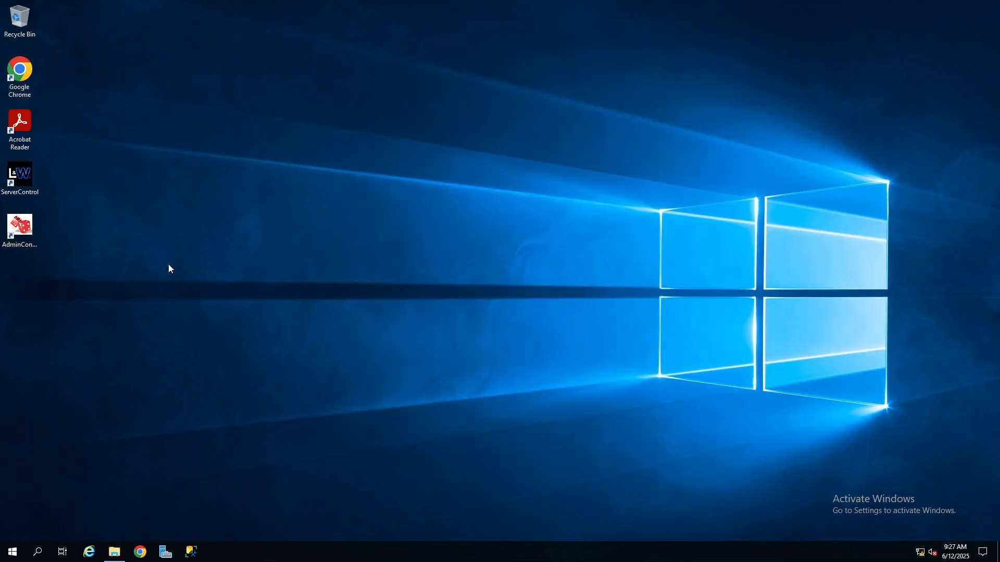
Launch Admin Console and log in as admin with the account password.
double_click(25, 230)
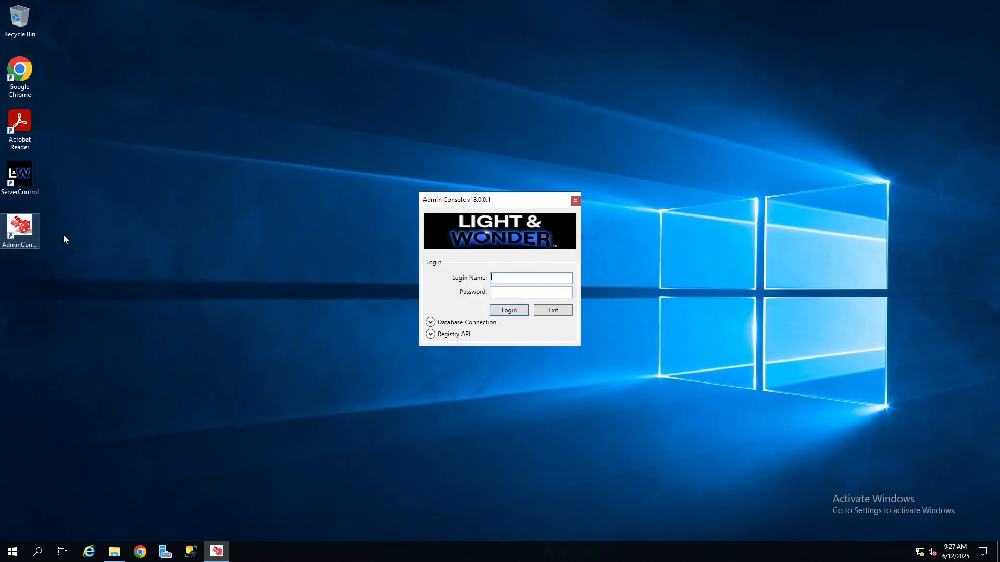
type("admin")
key("Tab")
type("admin")
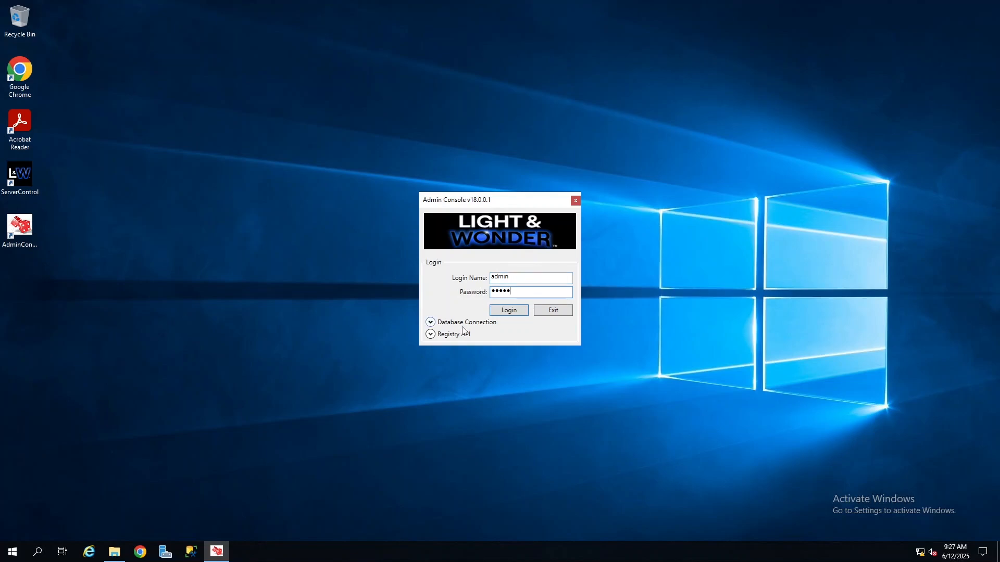
left_click(515, 312)
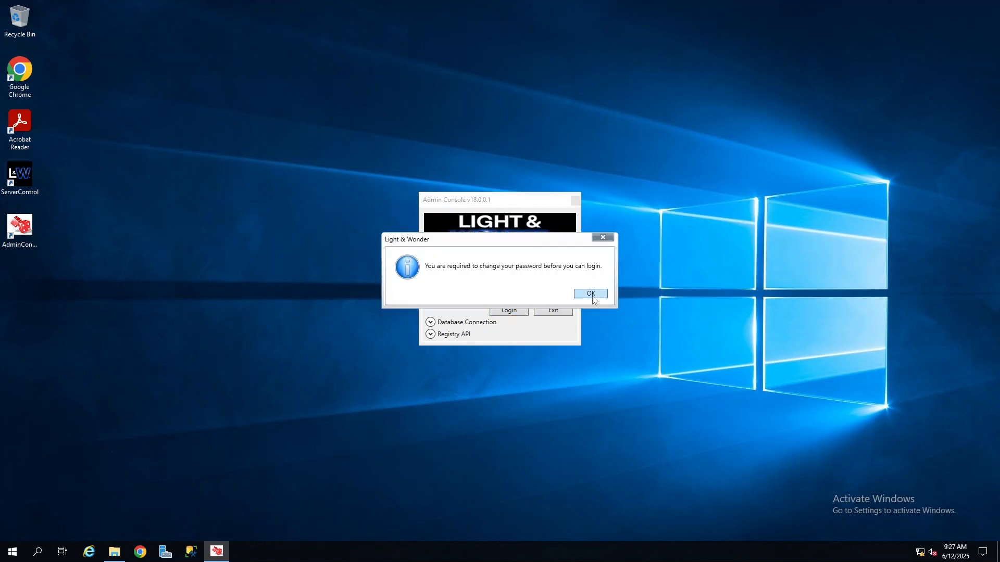
Change the admin account's password by entering the existing password and the new password twice.
left_click(591, 295)
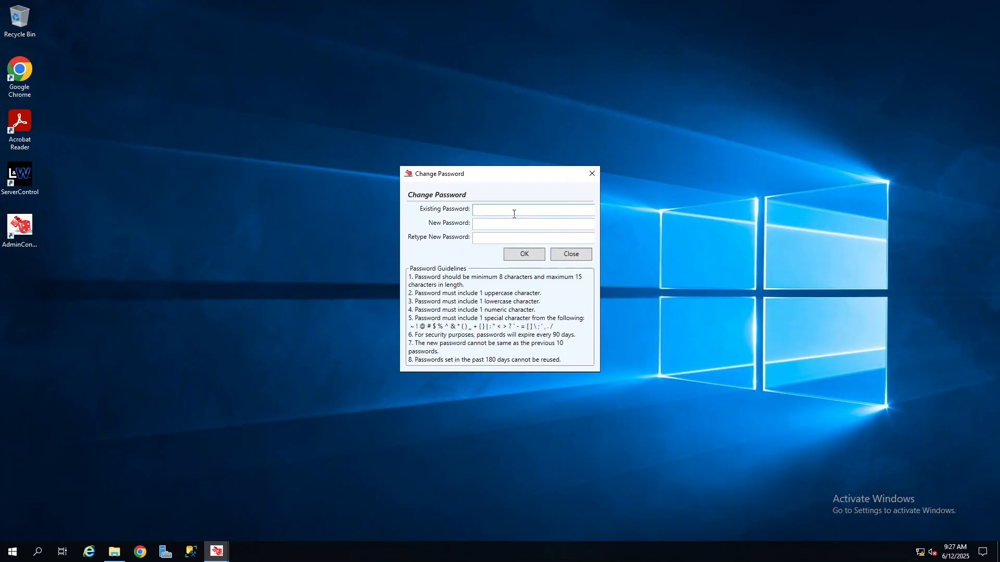
type("*****")
key("Tab")
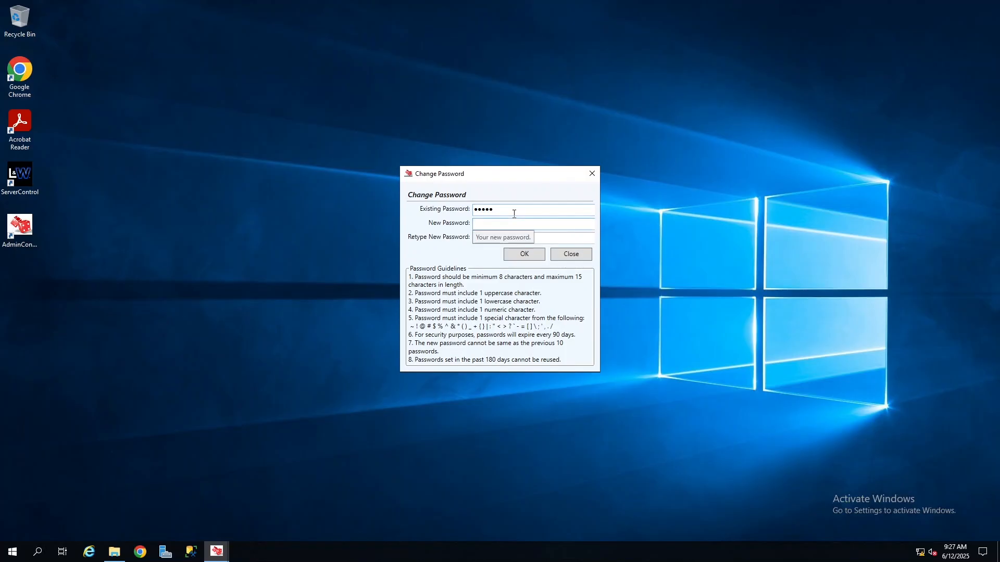
type("*********")
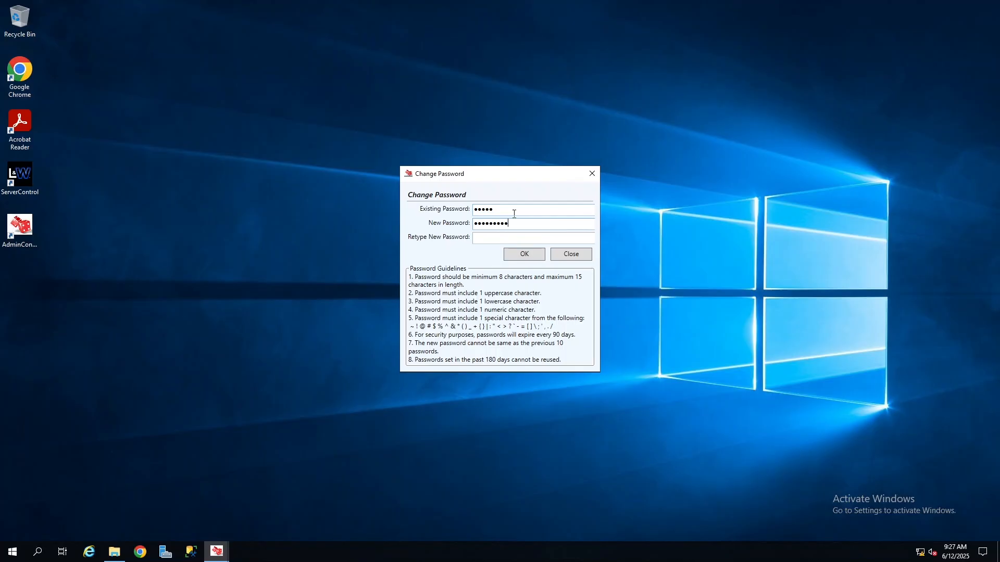
type("****")
key("Tab")
type("***************")
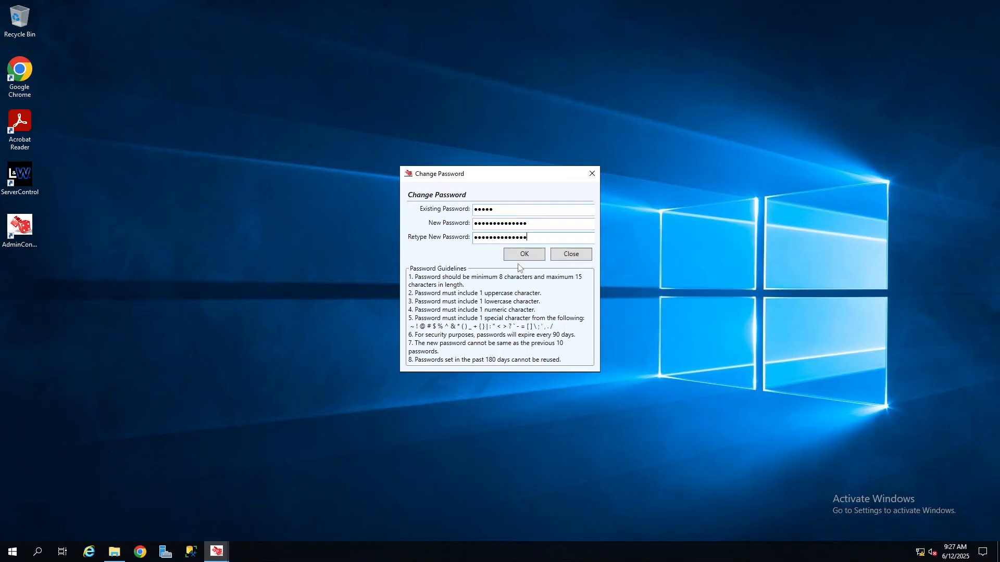
left_click(525, 256)
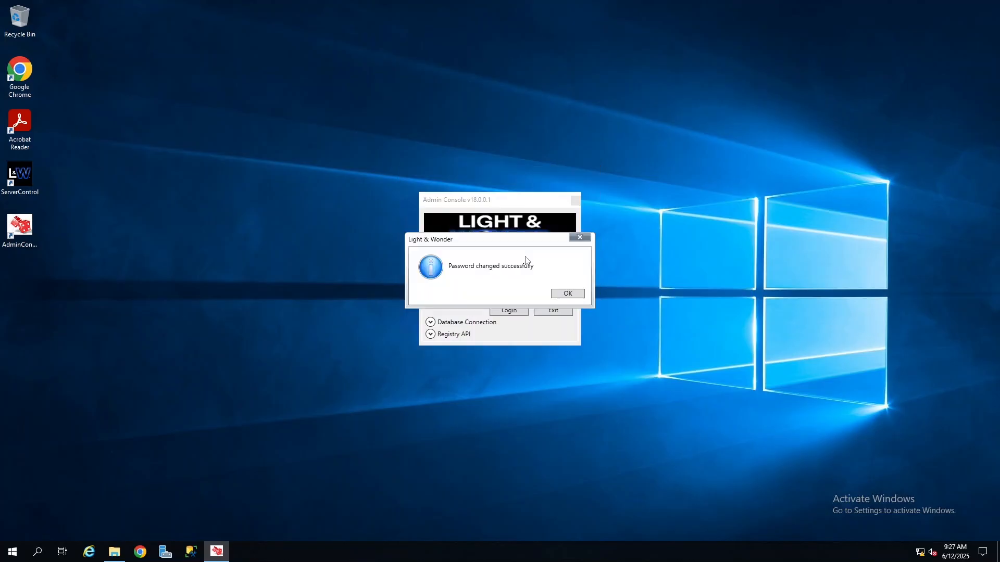
left_click(566, 294)
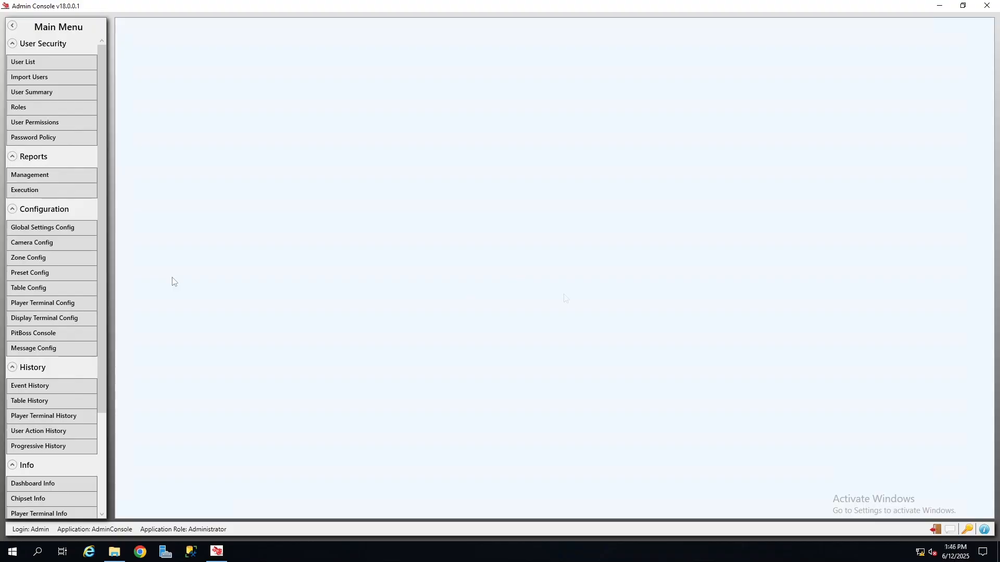
In Global Settings Config, set the Progressive/Mystery Award host type to BEPS and its service security to Certificate.
left_click(63, 229)
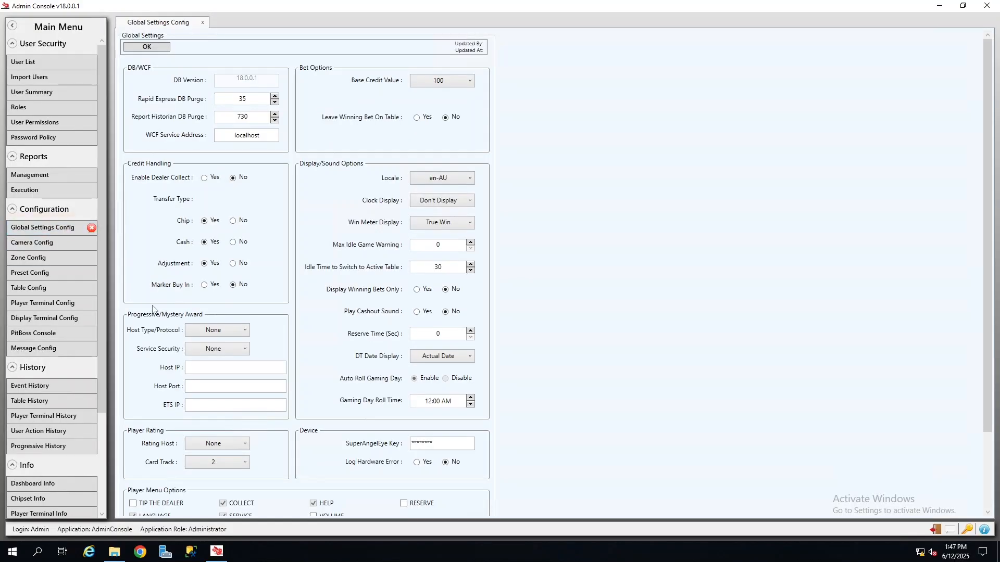
left_click(204, 335)
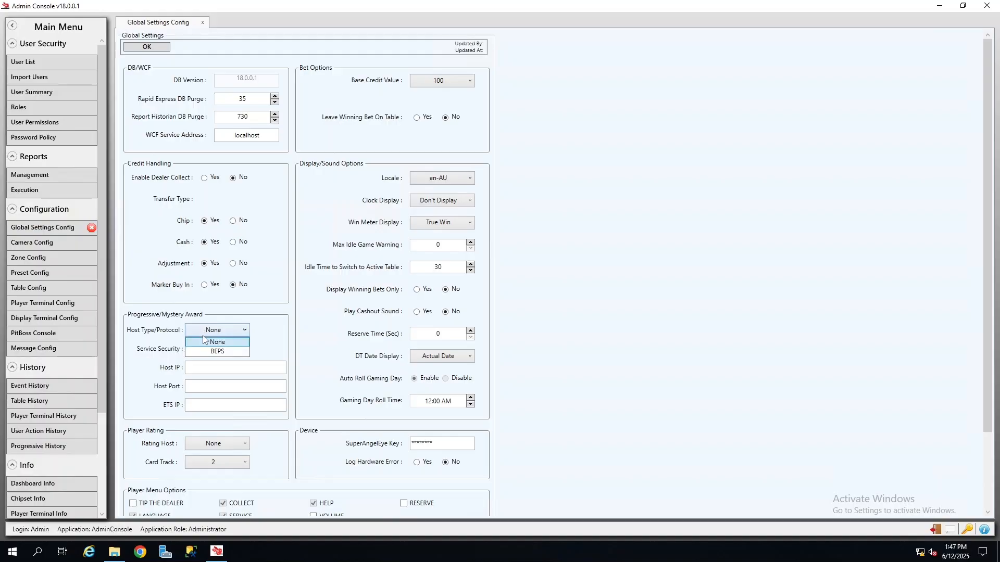
left_click(217, 351)
left_click(204, 349)
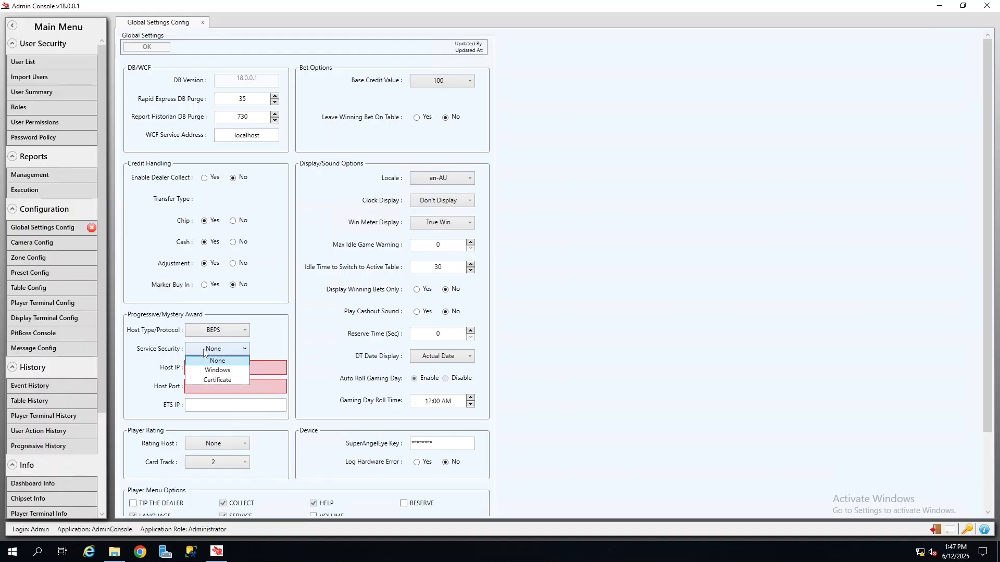
left_click(218, 380)
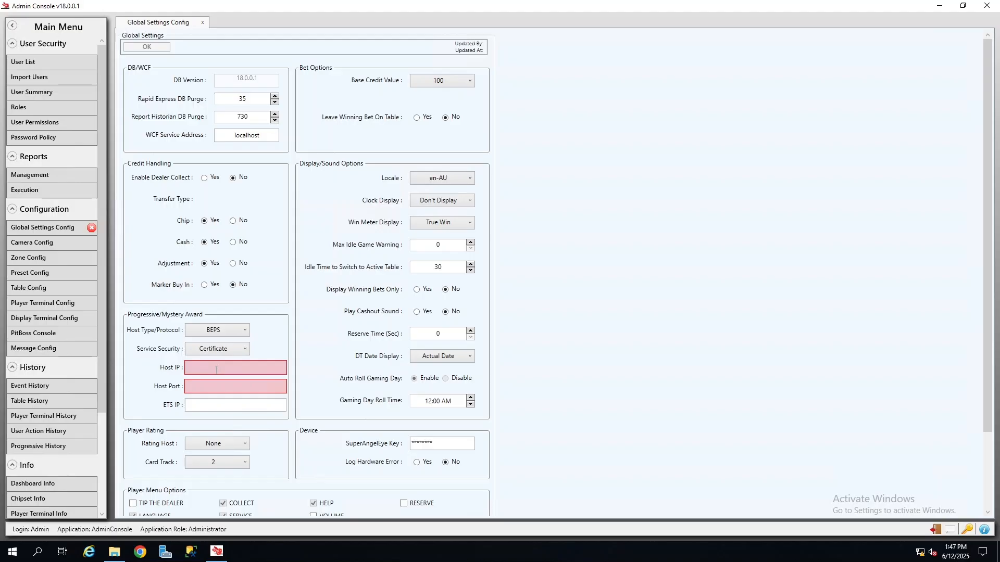
Set the award Host IP to BEPS-BC, Host Port to 8801 and ETS IP to 10.0.100.1, and save the global settings.
left_click(216, 370)
type("BEPS-BC")
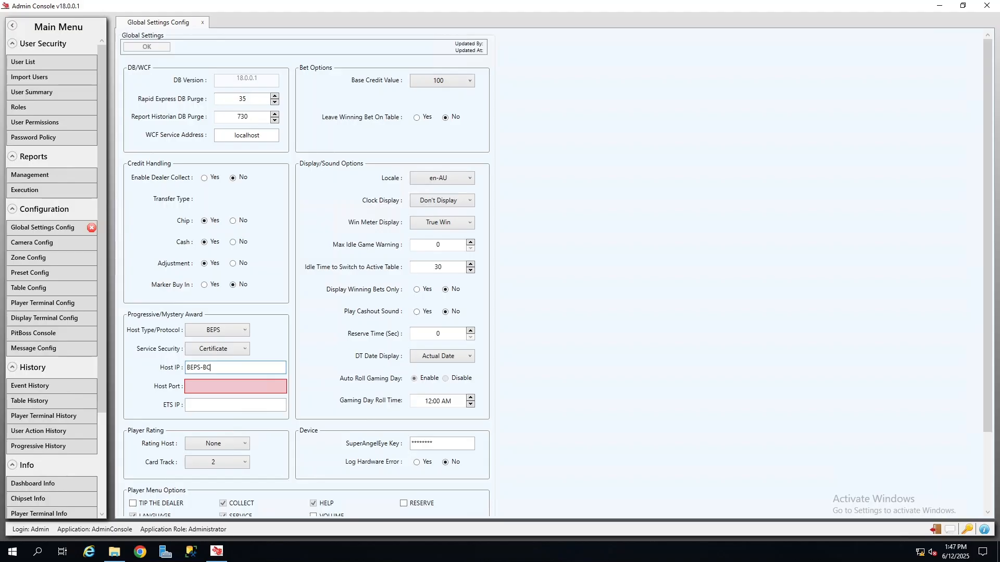
left_click(213, 387)
type("8801")
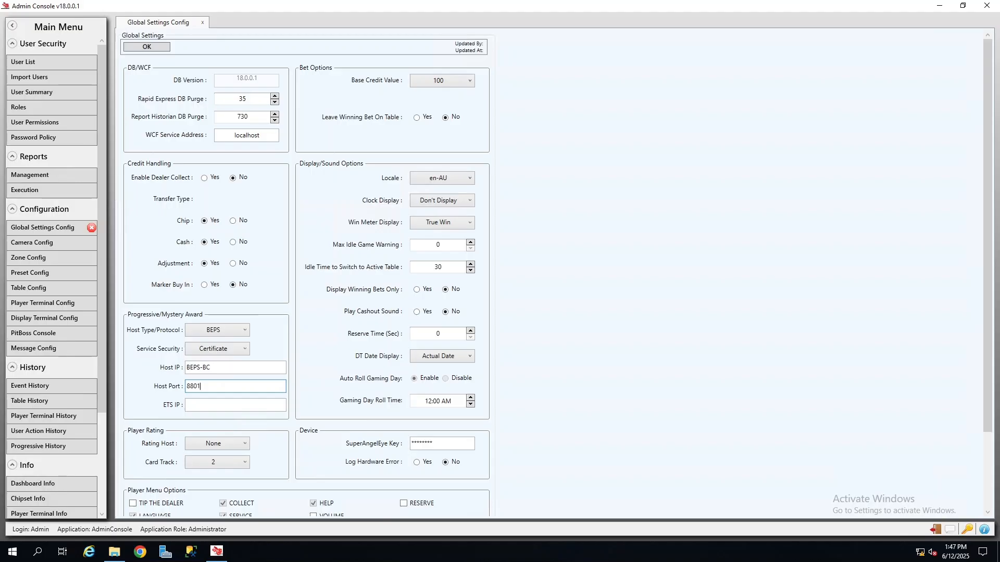
left_click(216, 407)
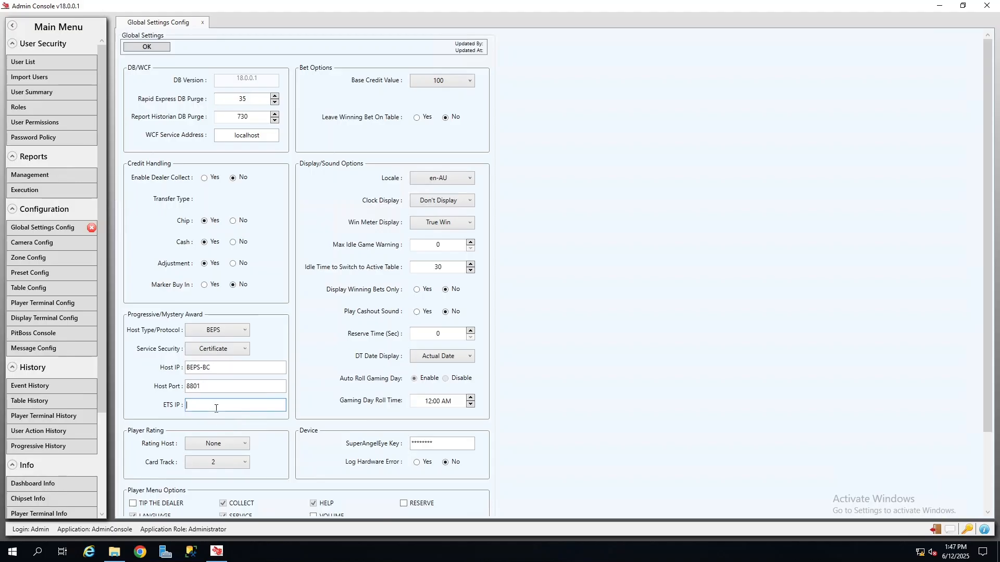
type("10.0.100.1")
left_click(141, 49)
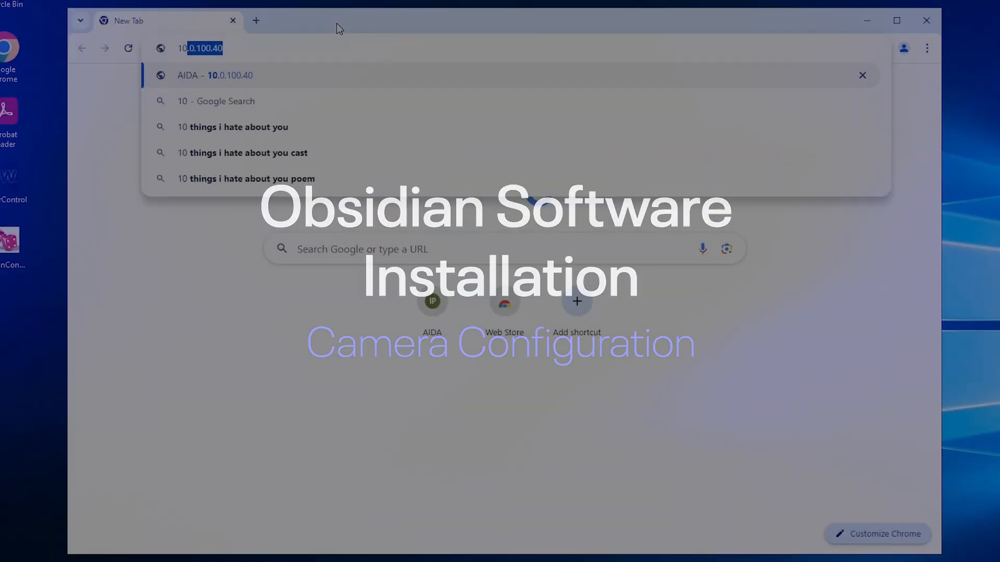
Switch to Chrome and open the AIDA camera's web interface at 10.0.100.50.
type(".0.100.50")
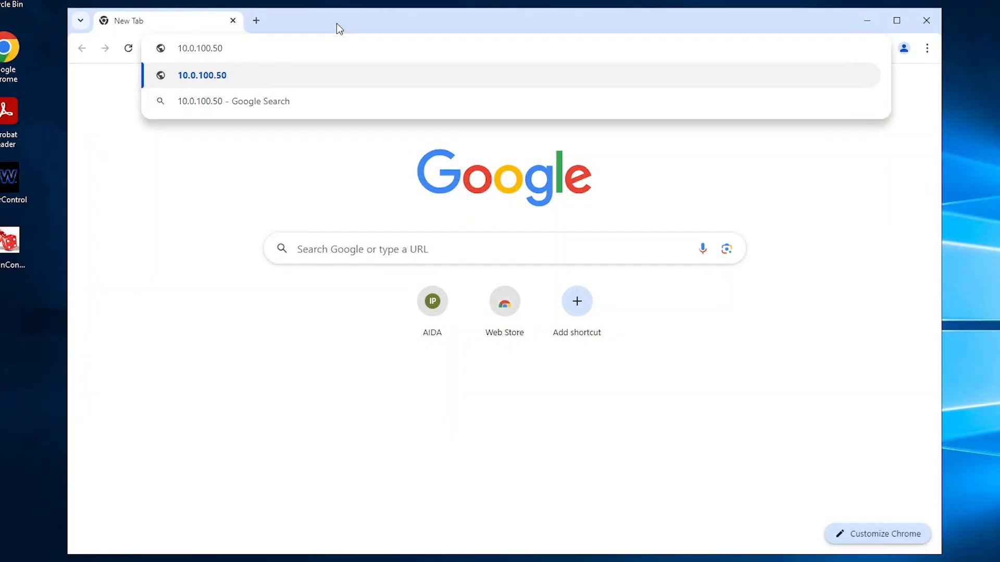
key("Return")
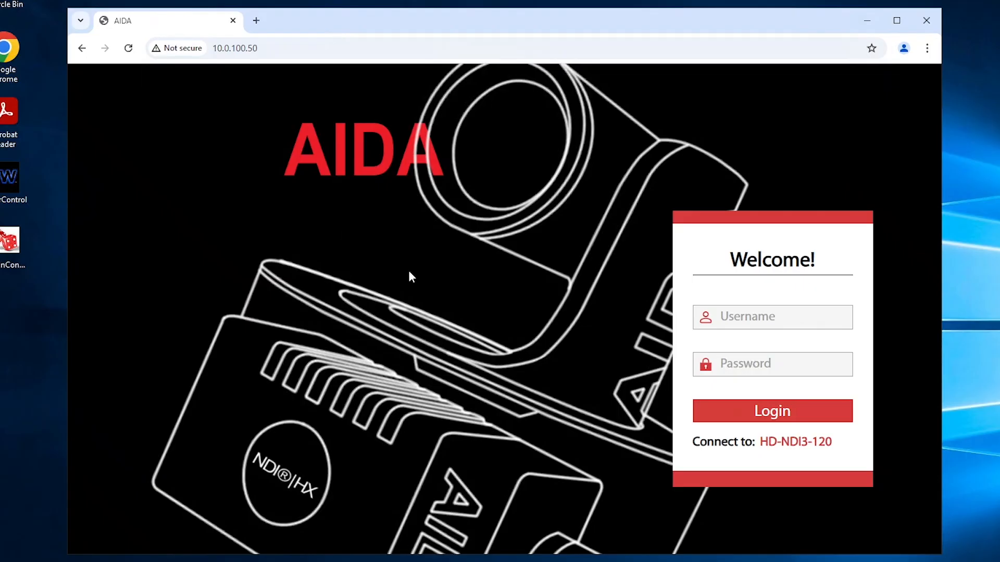
Log in to the camera interface as admin with the account password, without saving the password in the browser.
left_click(732, 320)
type("admin")
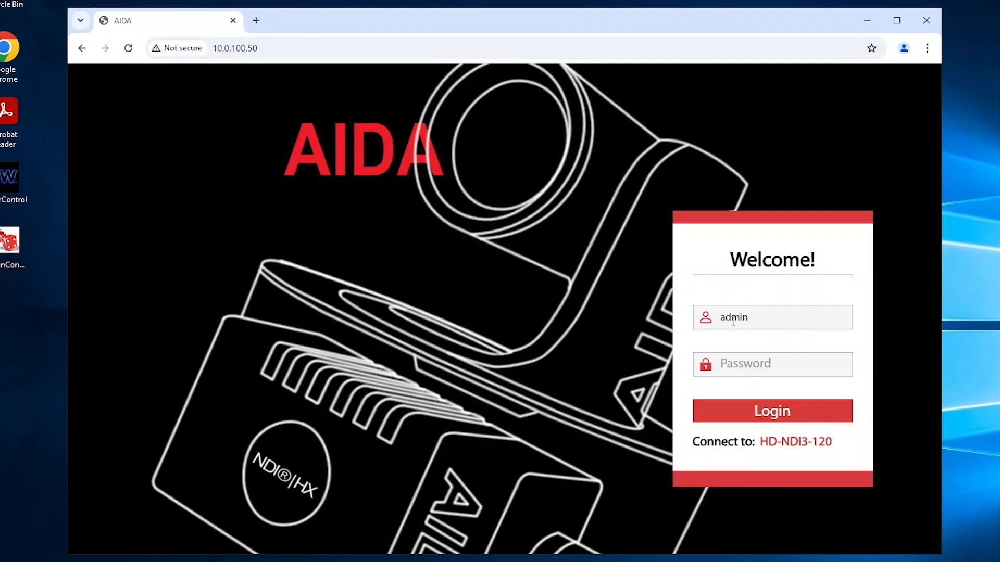
key("Tab")
type("admin")
key("Return")
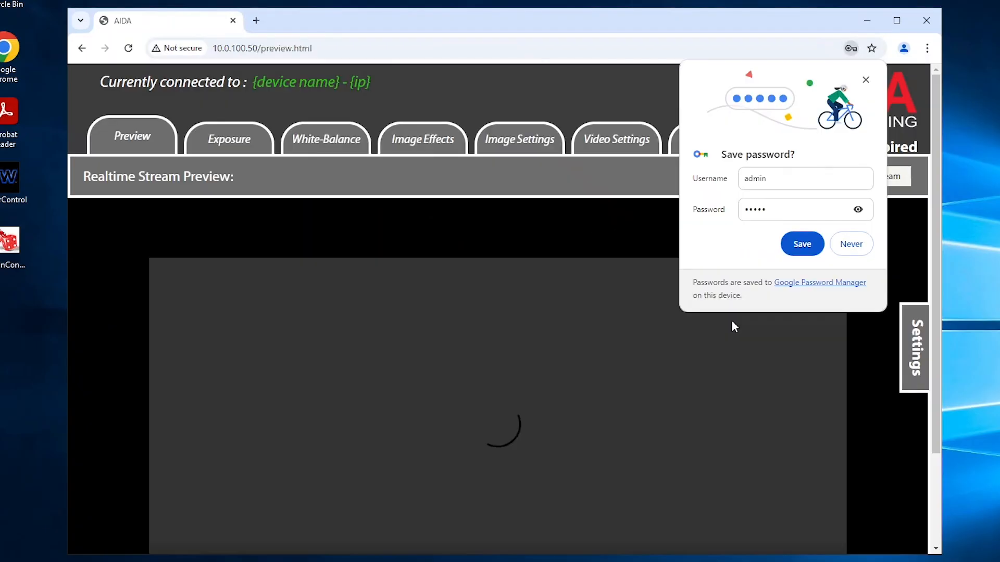
left_click(866, 81)
Check the camera's realtime stream preview, and open its IP / Ethernet Settings.
scroll(861, 335, "down", 2)
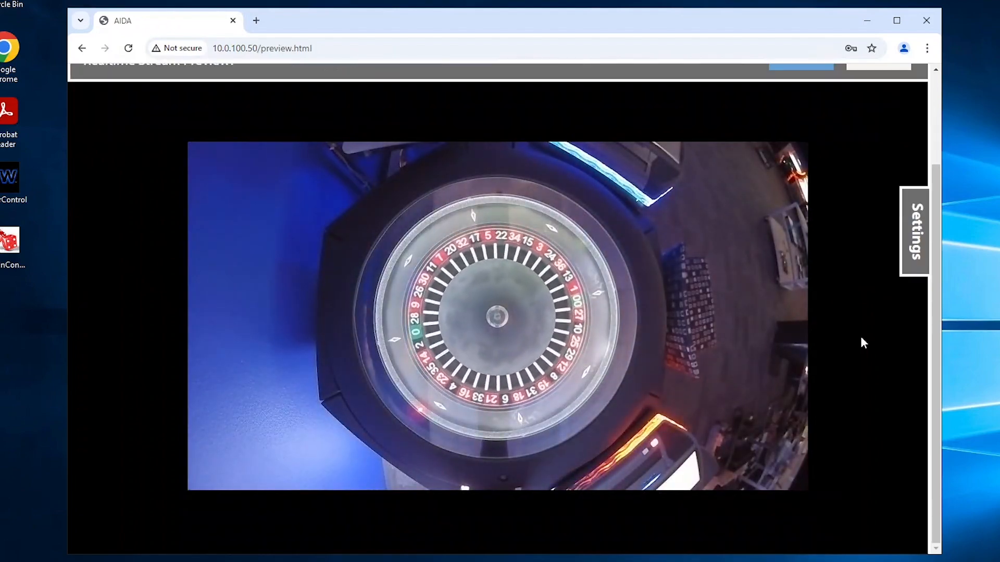
scroll(860, 336, "up", 2)
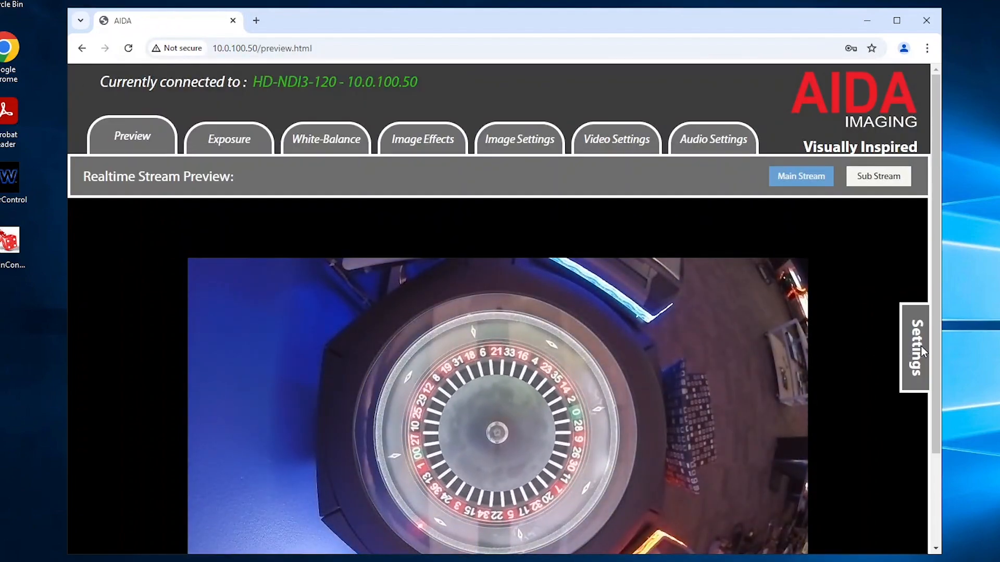
left_click(921, 346)
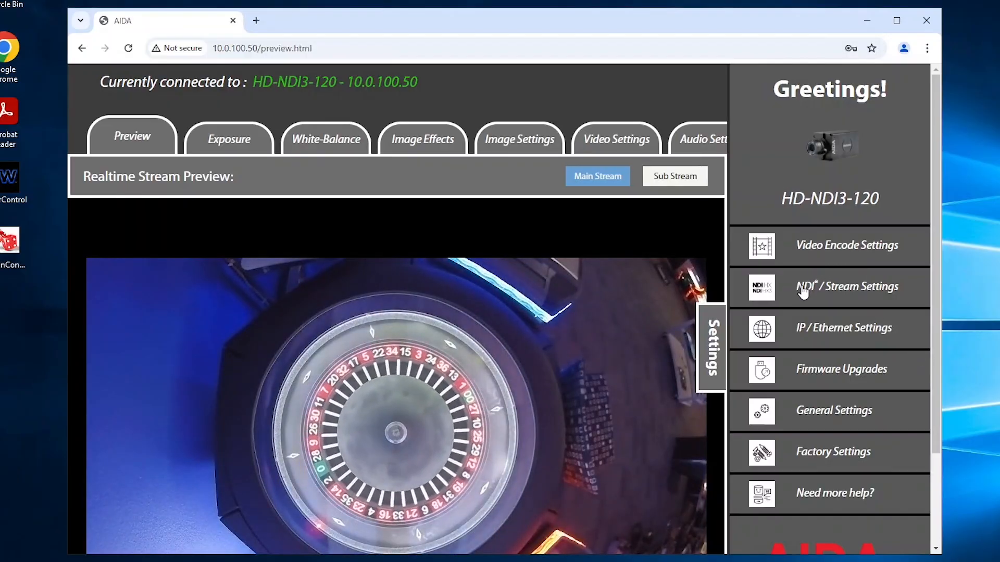
left_click(806, 340)
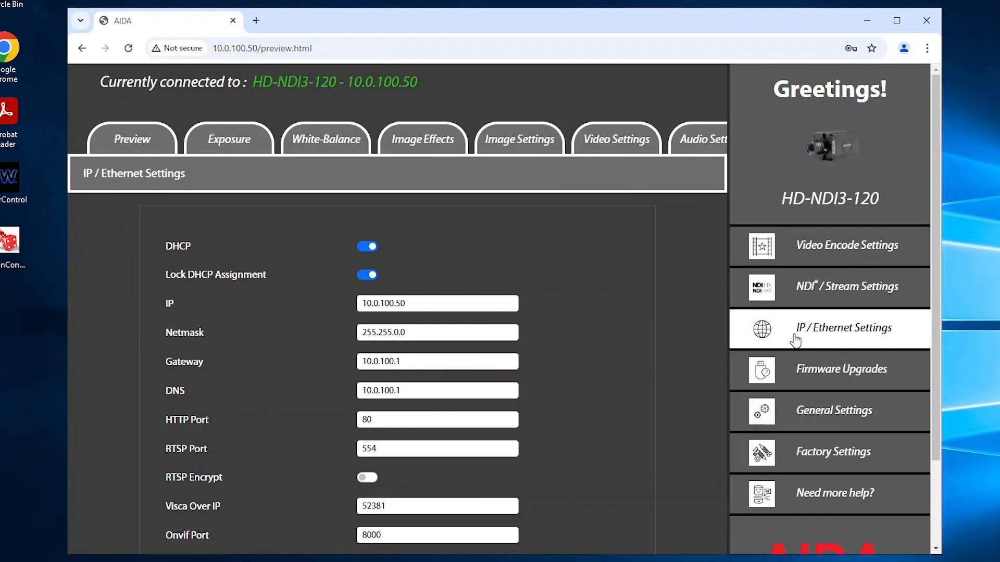
Turn off DHCP for the camera, set its static IP to 10.0.100.40, and confirm the network settings.
scroll(587, 305, "down", 2)
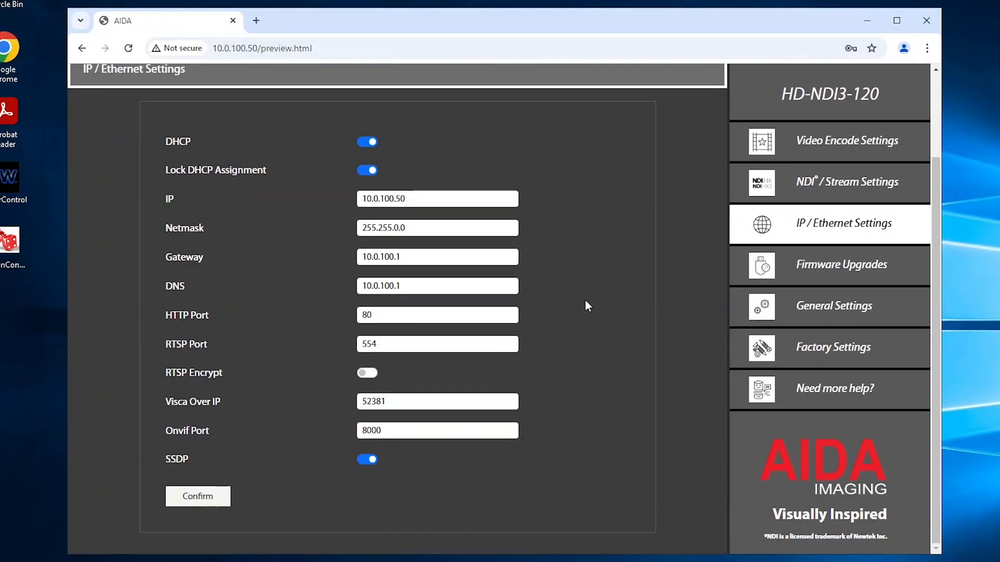
left_click(366, 143)
left_click(361, 169)
key("BackSpace")
key("BackSpace")
type("40")
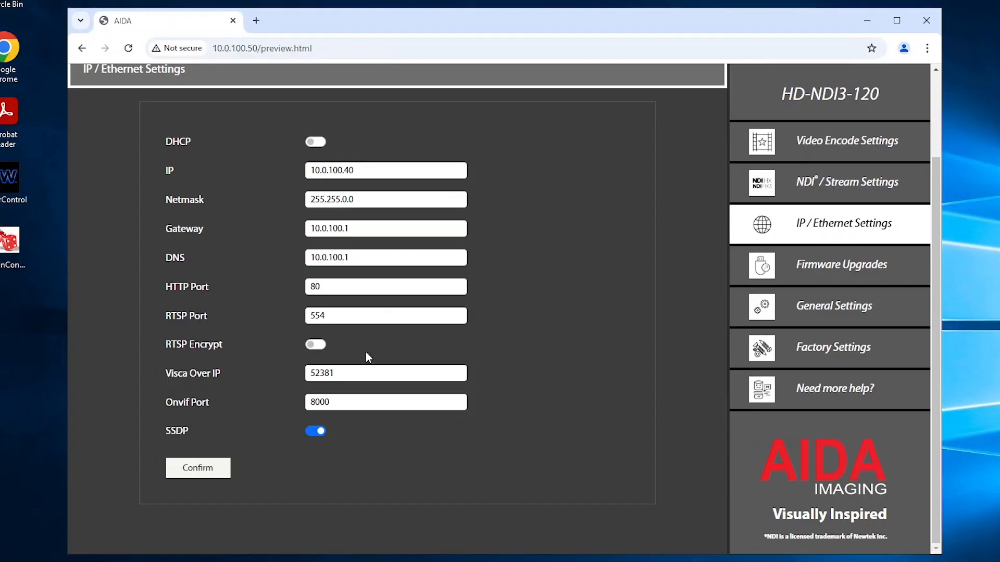
left_click(214, 479)
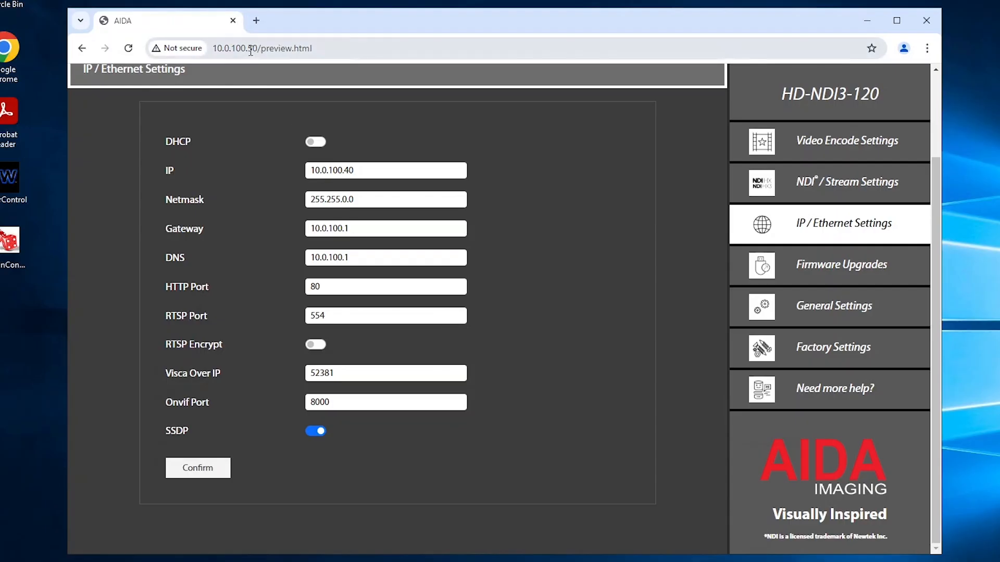
Open the camera's web interface at its new address, 10.0.100.40.
left_click_drag(249, 49, 348, 49)
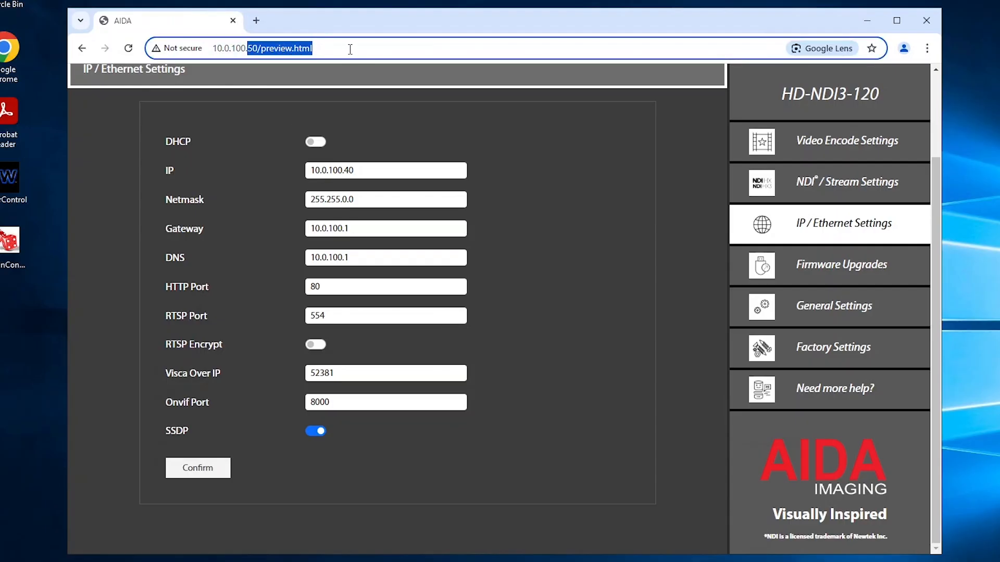
type("40")
key("Return")
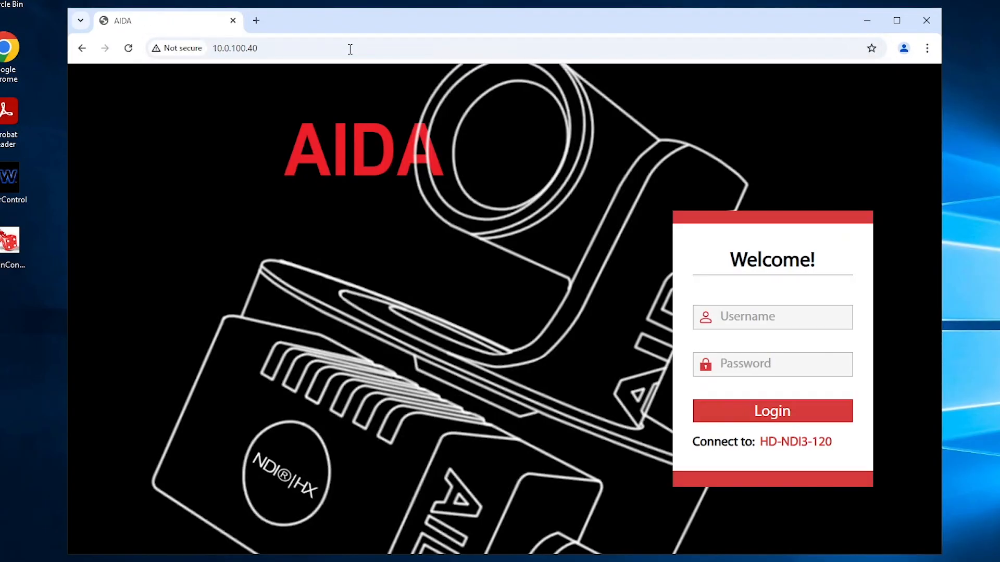
Log in to the camera as admin with the account password, and decline to save the password in the browser.
left_click(754, 316)
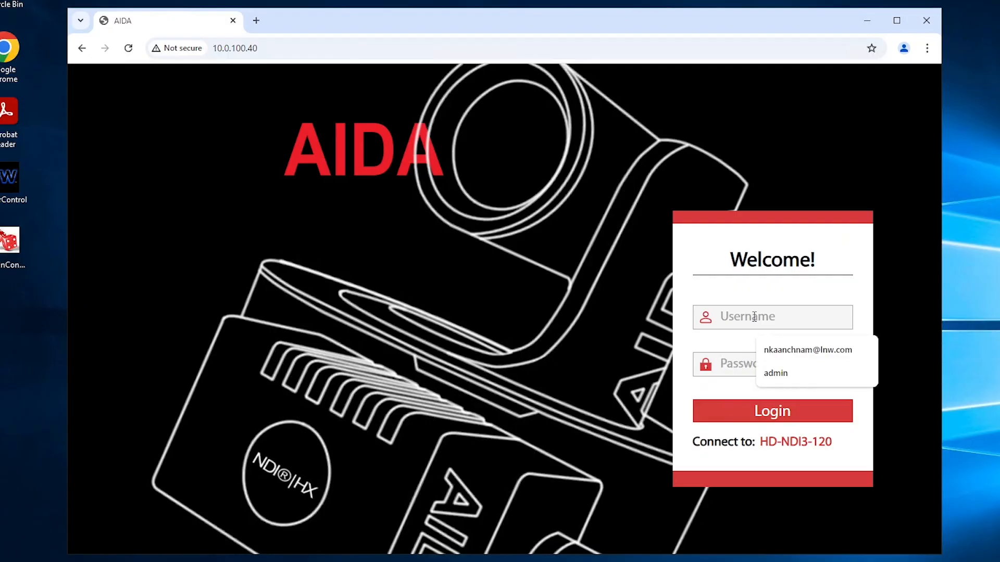
type("admin")
key("Tab")
type("admin")
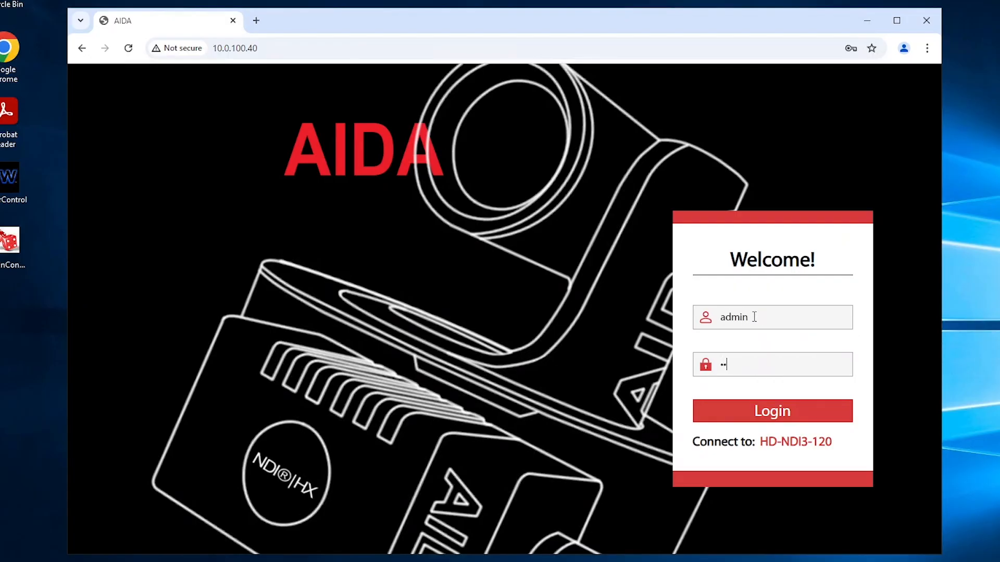
key("Return")
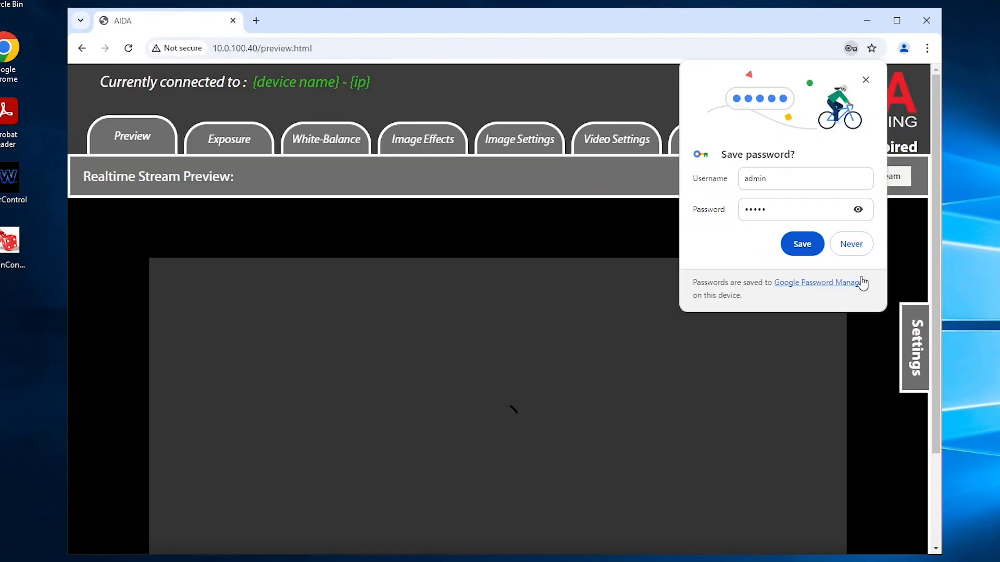
left_click(866, 245)
Check the stream preview at the new address and review the camera's IP / Ethernet Settings.
scroll(797, 337, "down", 2)
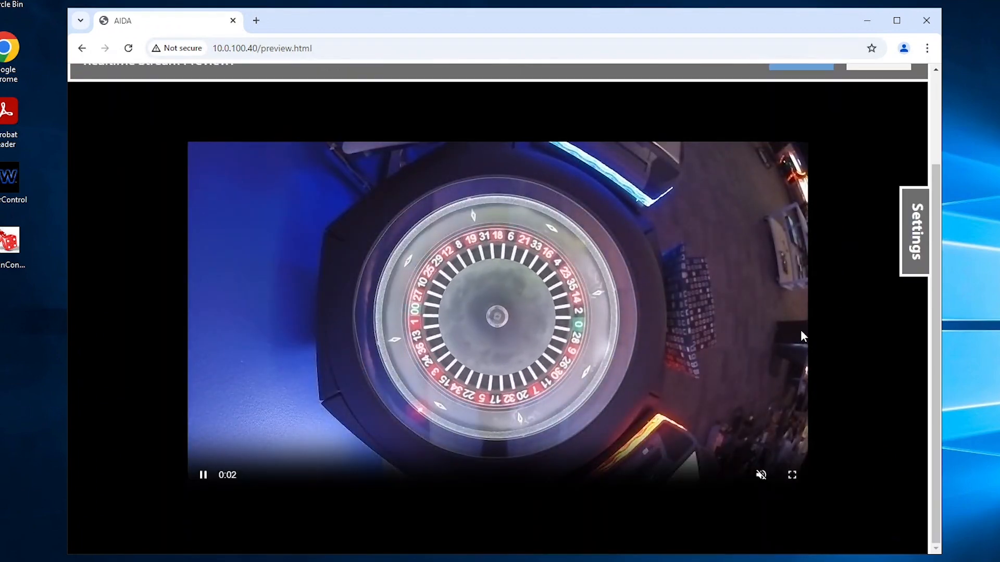
left_click(911, 235)
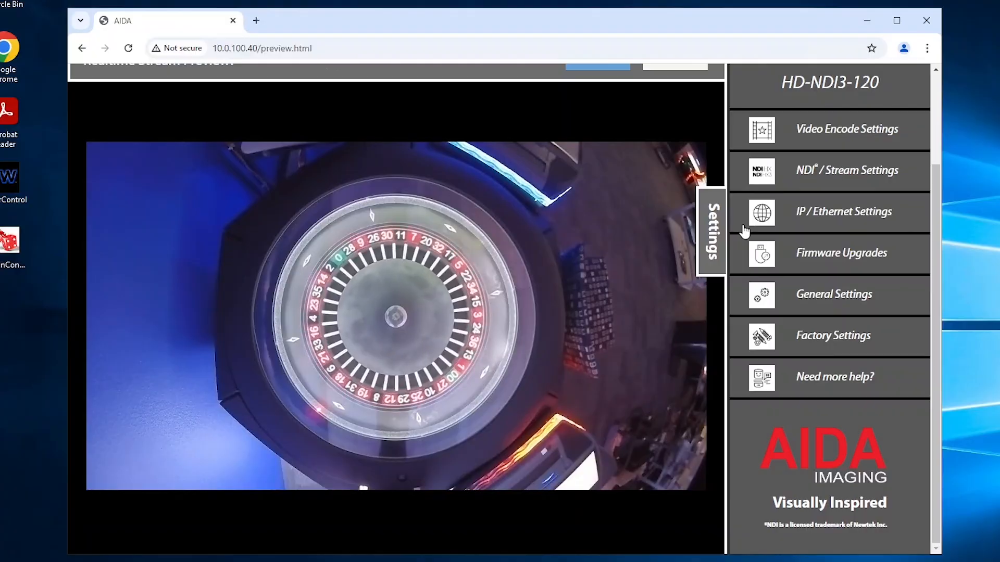
left_click(839, 216)
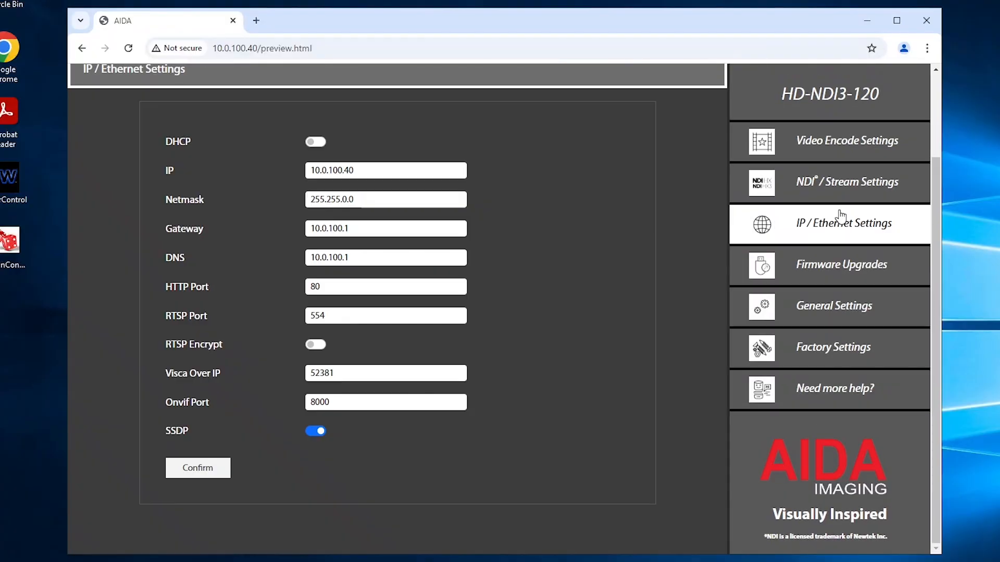
In the NDI / Stream Settings, set the NDI device name to AIDA-NDI and shorten the channel name to HX-Stream.
left_click(840, 191)
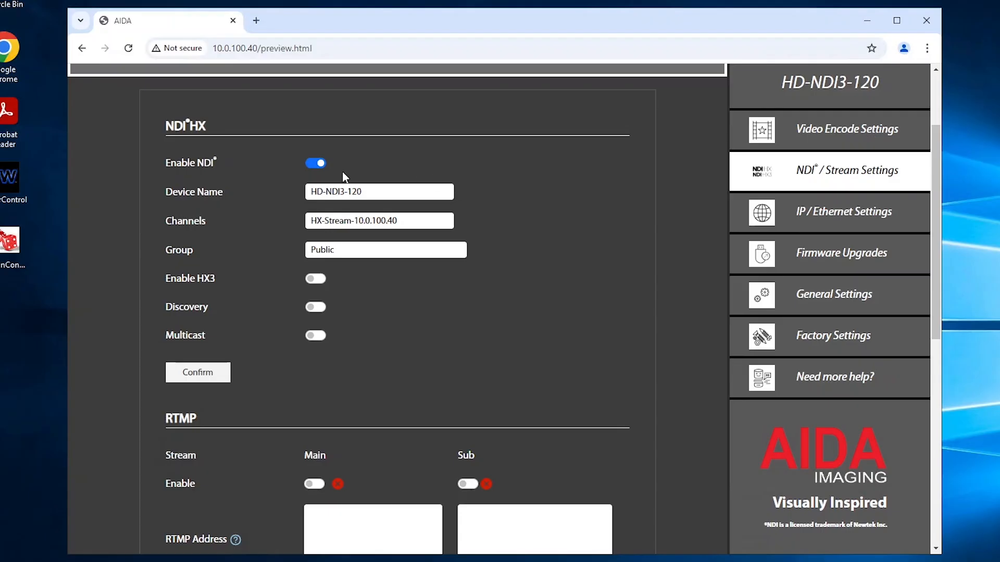
left_click_drag(364, 193, 298, 197)
type("AIDA")
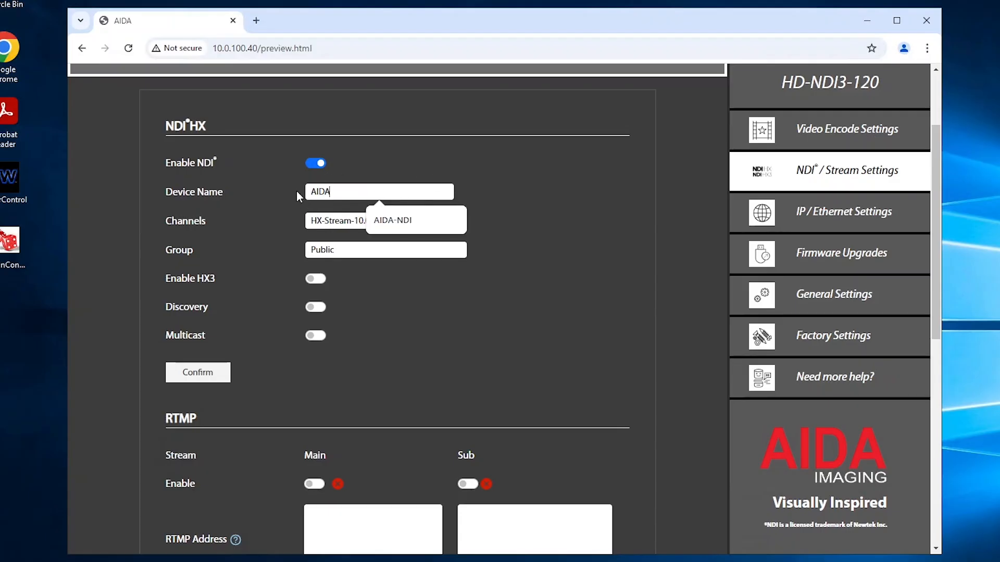
type("-NDI")
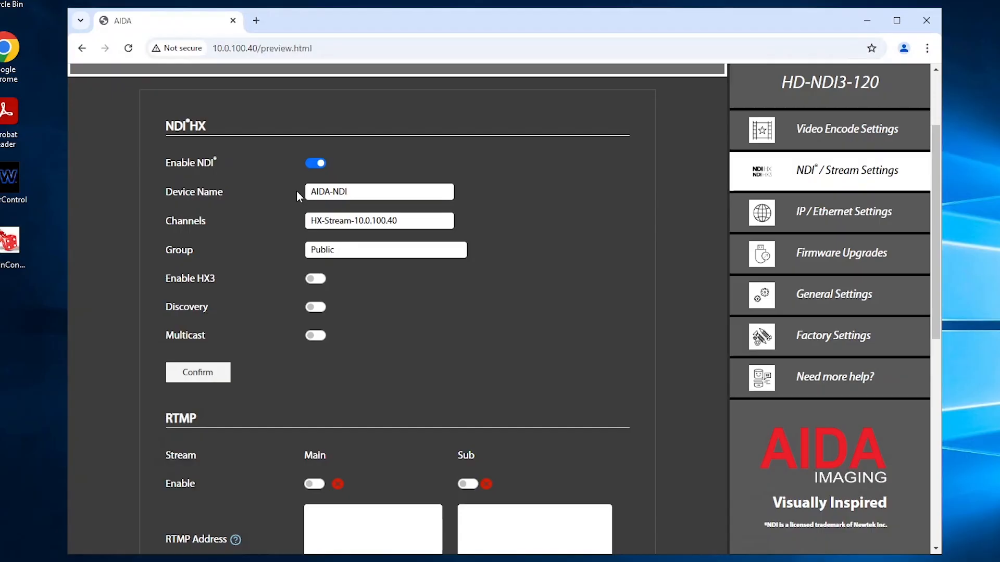
left_click_drag(422, 225, 350, 226)
key("BackSpace")
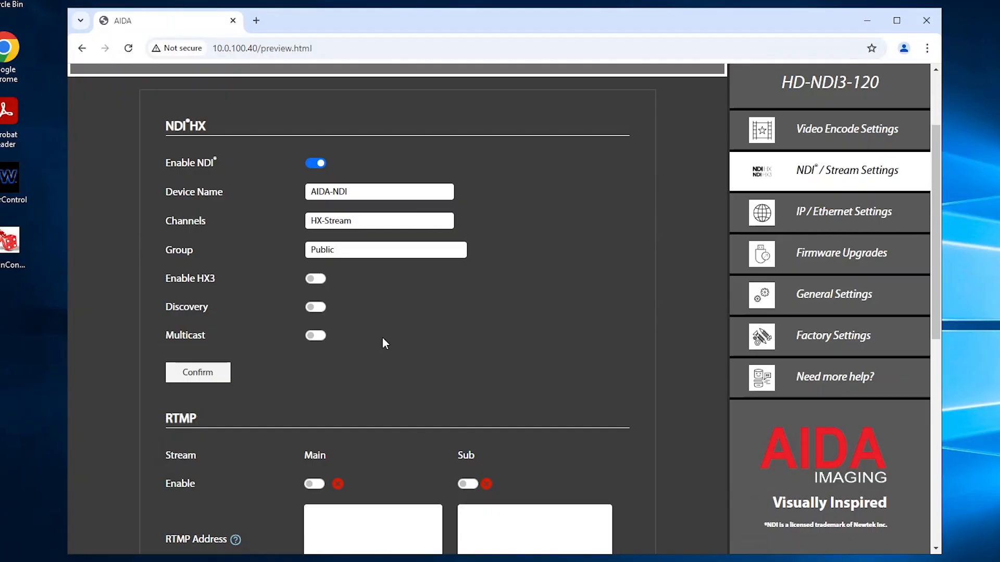
Enable NDI multicast, set the Multicast IP to 10.0.0.0, and confirm the NDI settings.
left_click(320, 338)
left_click(385, 364)
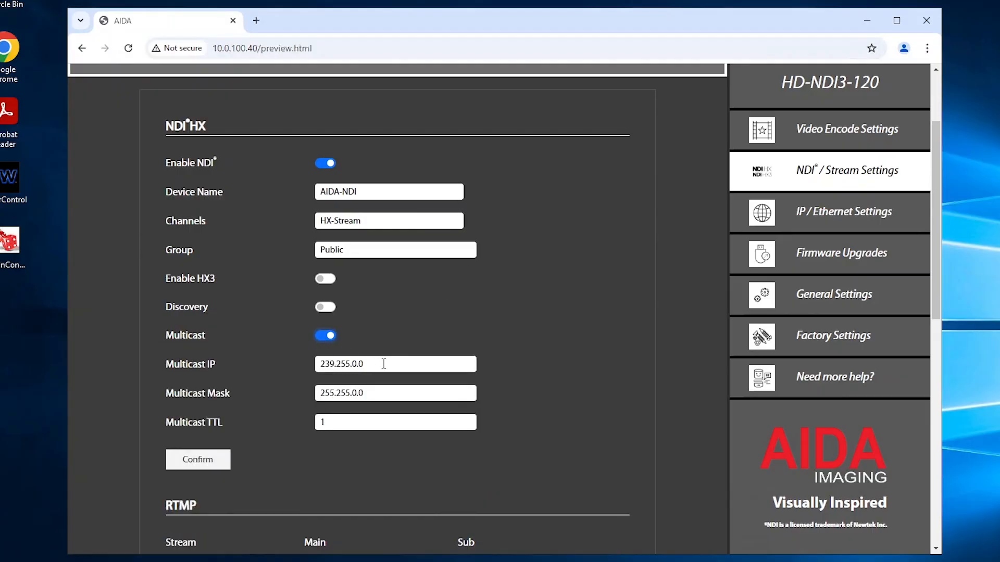
left_click_drag(384, 364, 307, 357)
type("10.0.0.0")
left_click(210, 462)
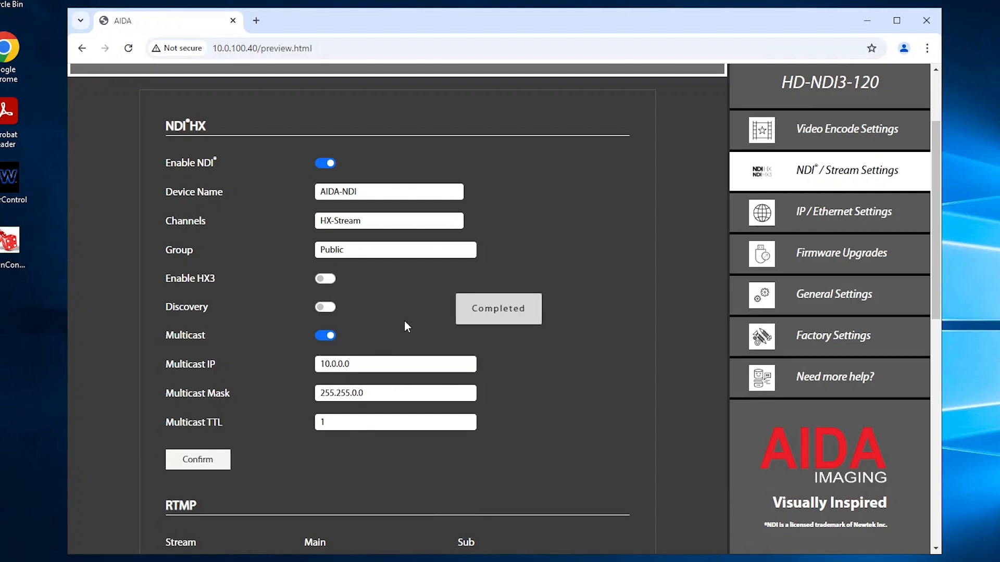